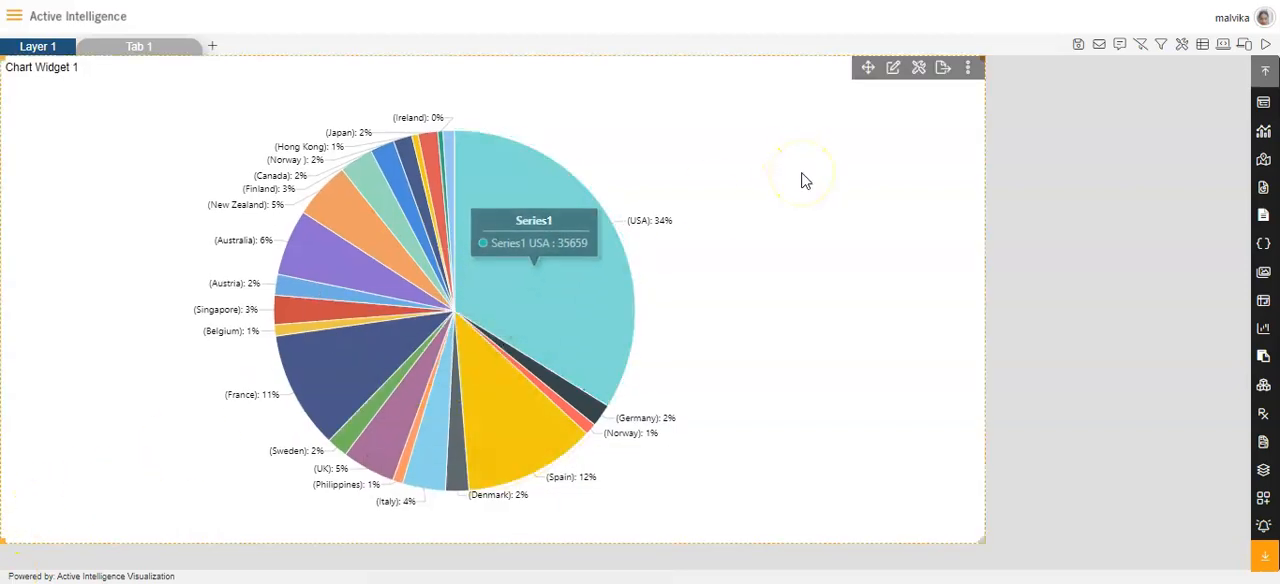
Open the pie chart widget's settings and choose Seconds as the unit for its refresh interval.
{"action": "left_click", "coordinate": [893, 72]}
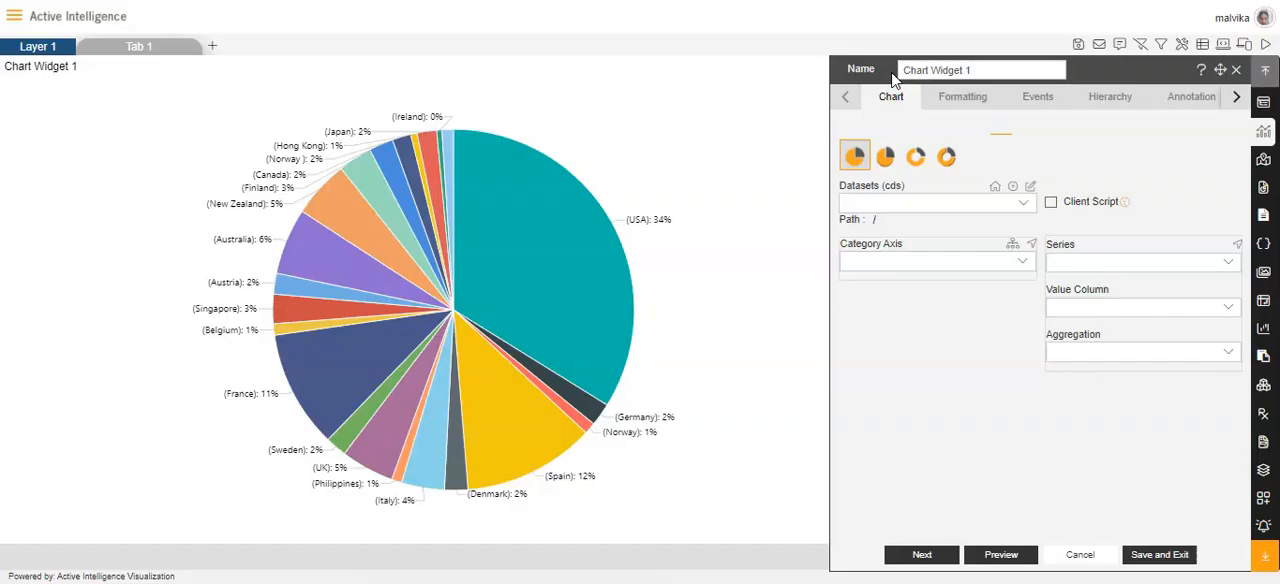
{"action": "left_click", "coordinate": [1236, 97]}
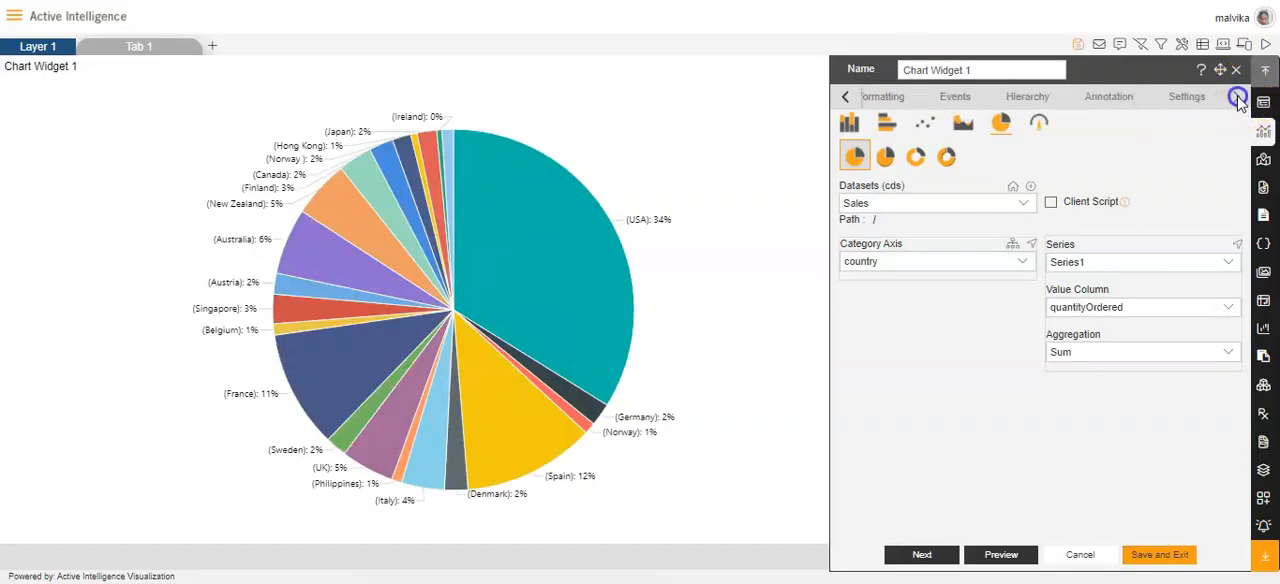
{"action": "left_click", "coordinate": [1192, 97]}
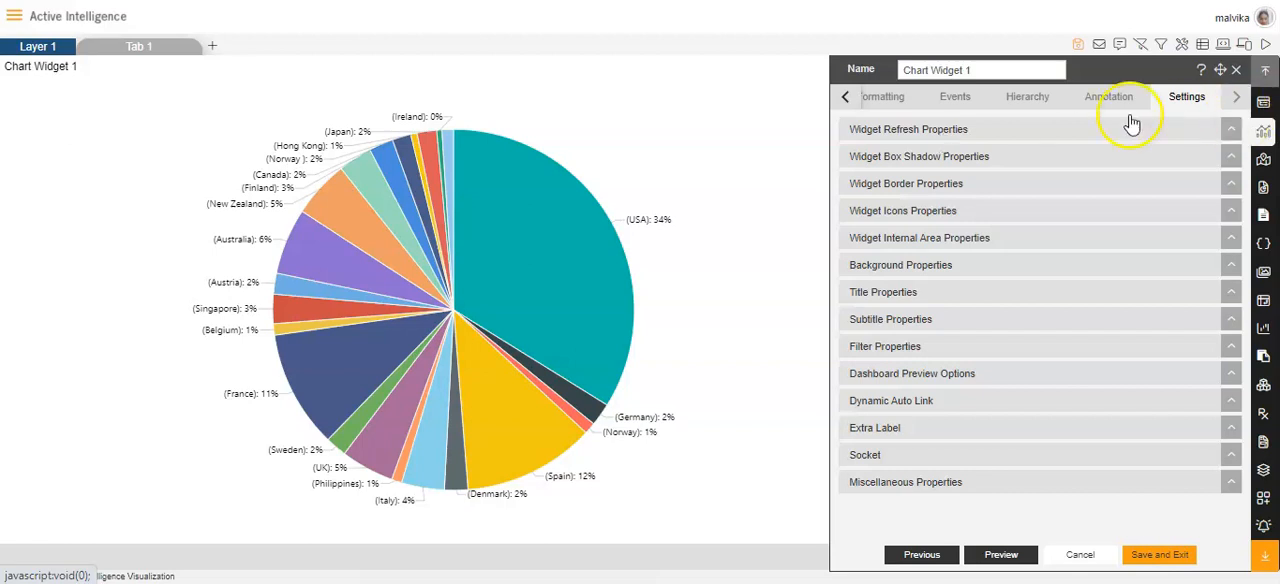
{"action": "left_click", "coordinate": [943, 133]}
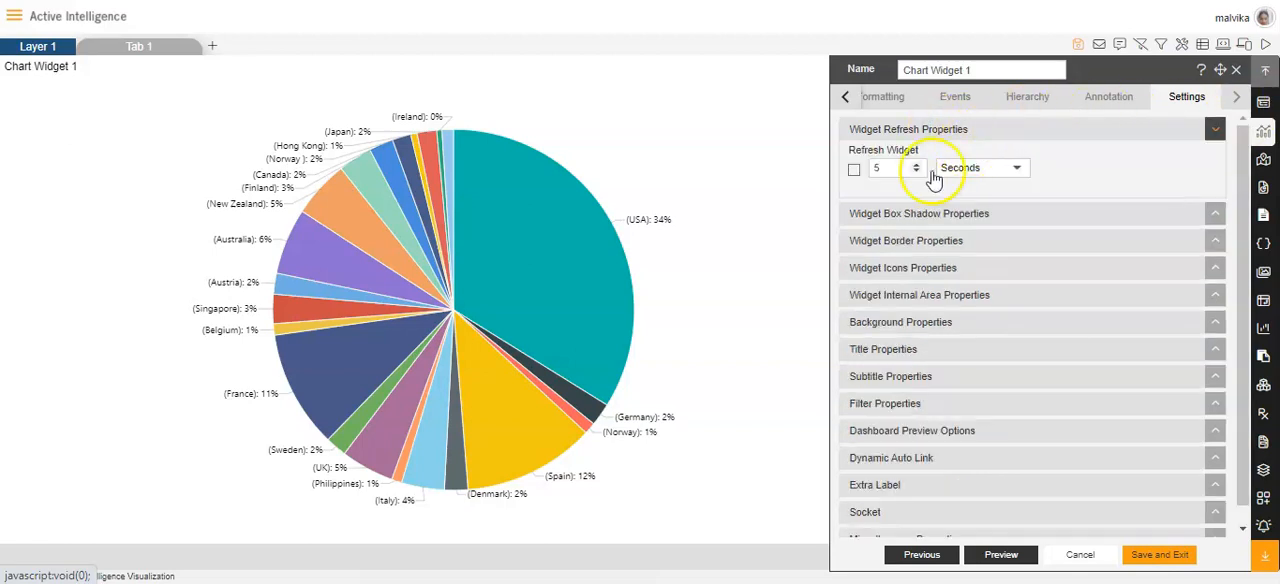
{"action": "left_click", "coordinate": [1015, 169]}
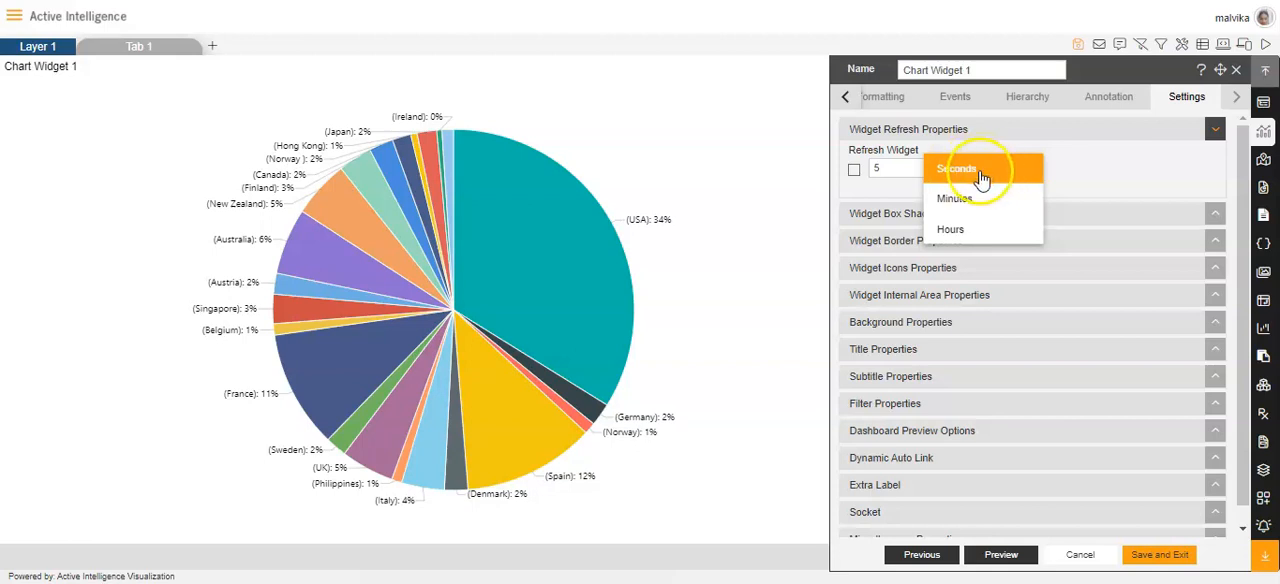
{"action": "left_click", "coordinate": [981, 172]}
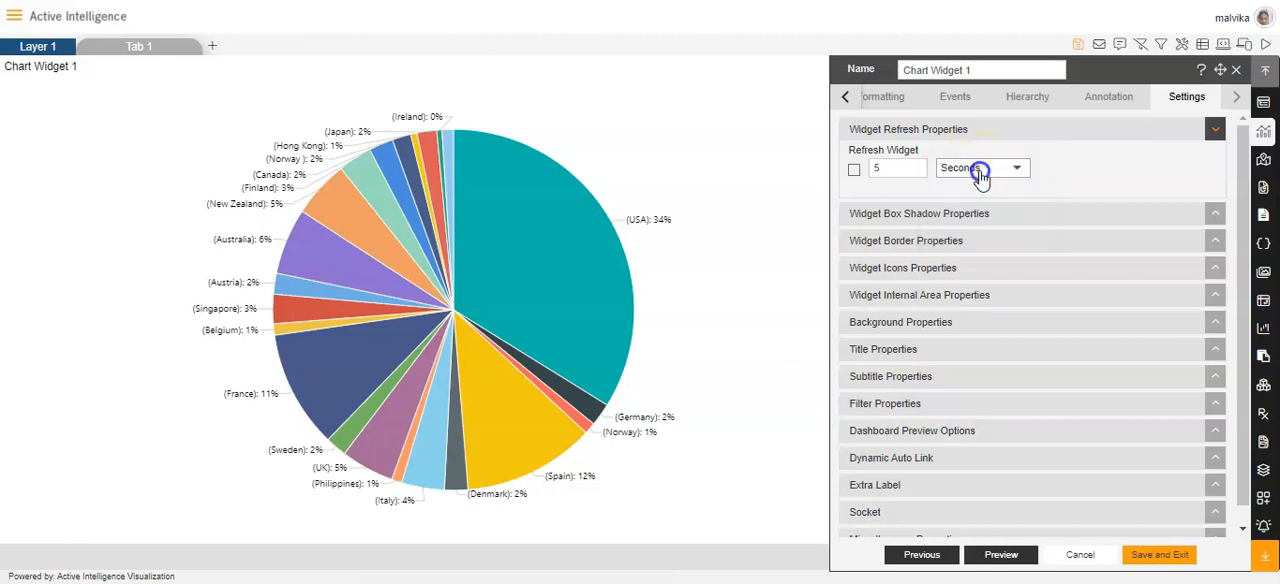
Enable the box shadow for the chart widget and view the colour choices for the shadow.
{"action": "left_click", "coordinate": [972, 216]}
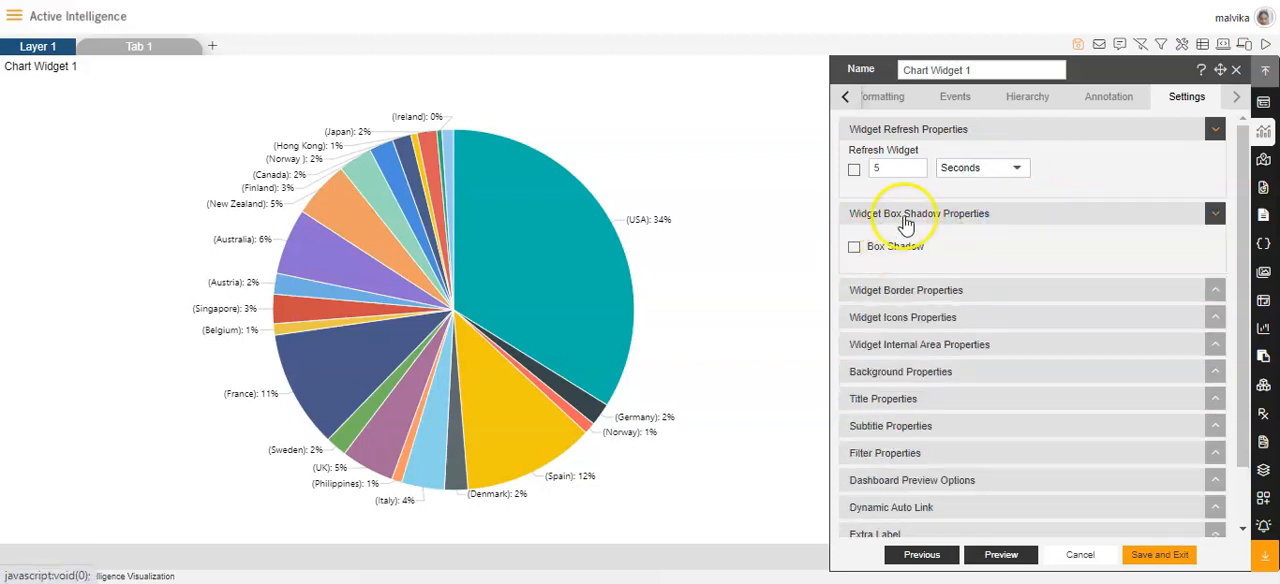
{"action": "left_click", "coordinate": [855, 248]}
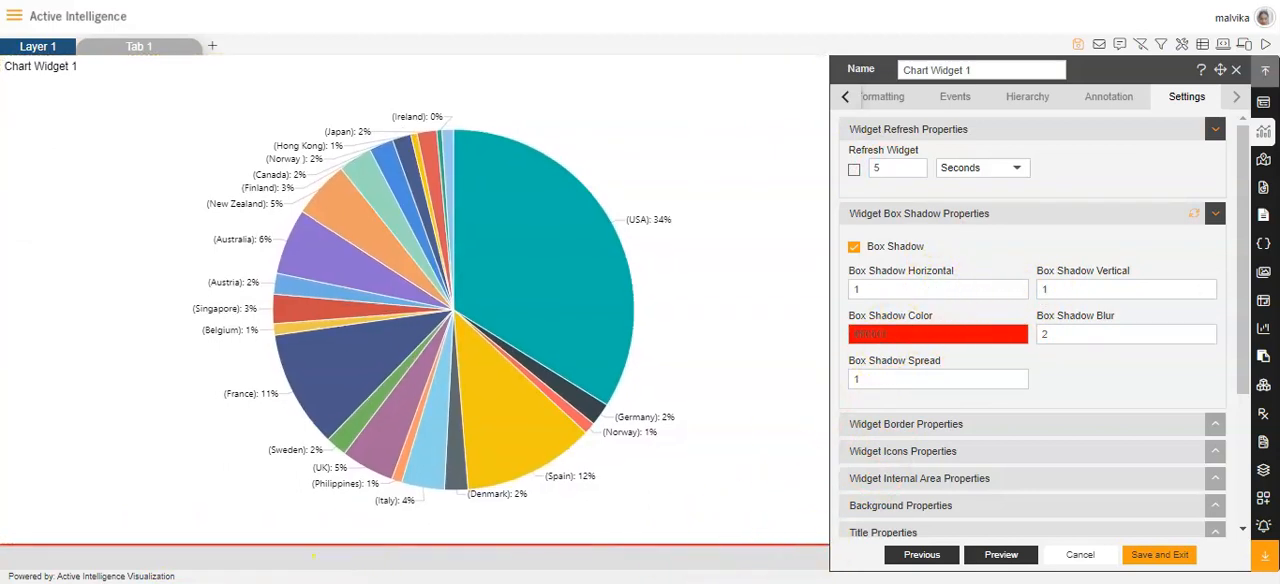
{"action": "left_click", "coordinate": [1016, 296]}
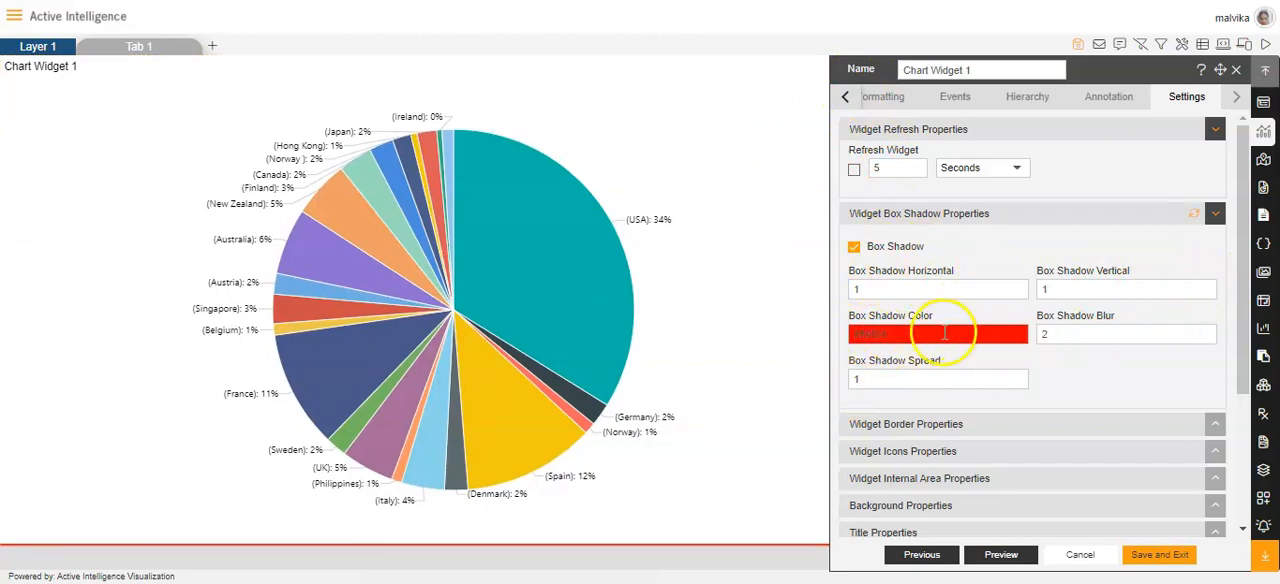
{"action": "left_click", "coordinate": [906, 335]}
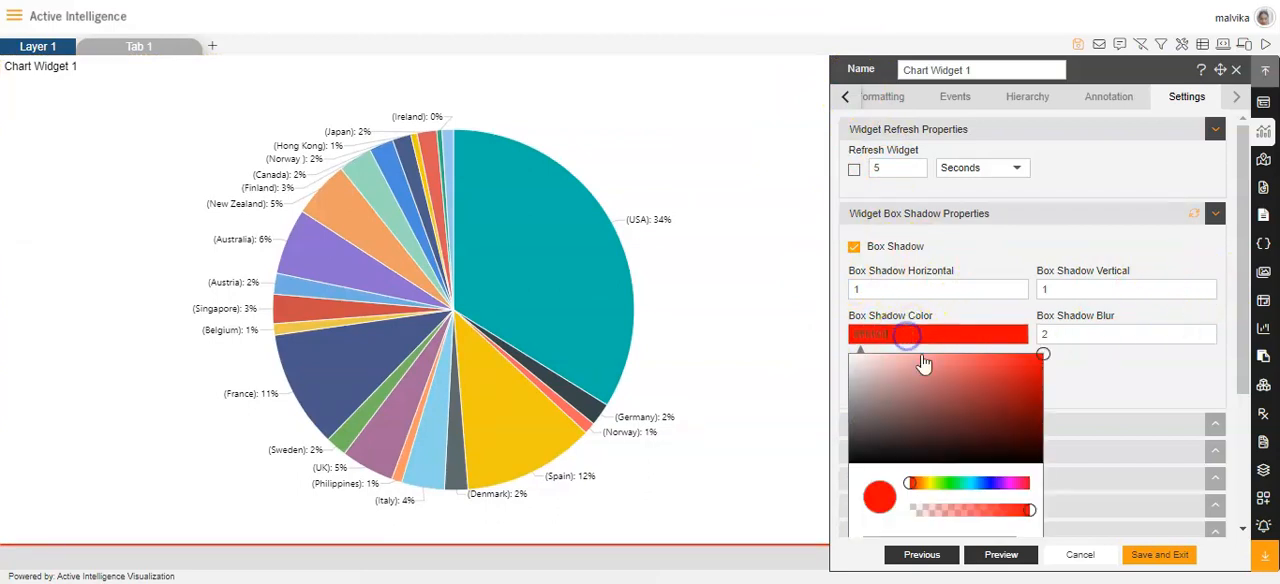
{"action": "left_click", "coordinate": [1087, 375]}
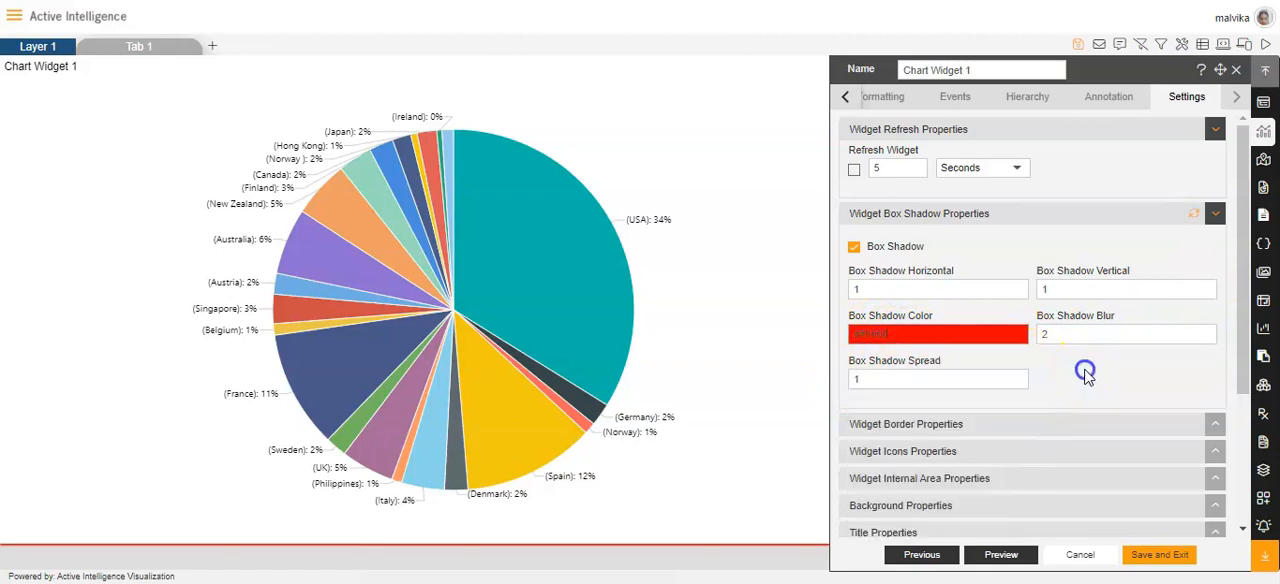
Raise the widget's box shadow blur to 10.
{"action": "left_click", "coordinate": [1205, 332]}
{"action": "left_click", "coordinate": [1205, 332]}
{"action": "left_click", "coordinate": [1205, 332]}
{"action": "left_click", "coordinate": [1205, 332]}
{"action": "left_click", "coordinate": [1205, 332]}
{"action": "left_click", "coordinate": [1205, 332]}
{"action": "left_click", "coordinate": [1205, 332]}
{"action": "left_click", "coordinate": [1205, 332]}
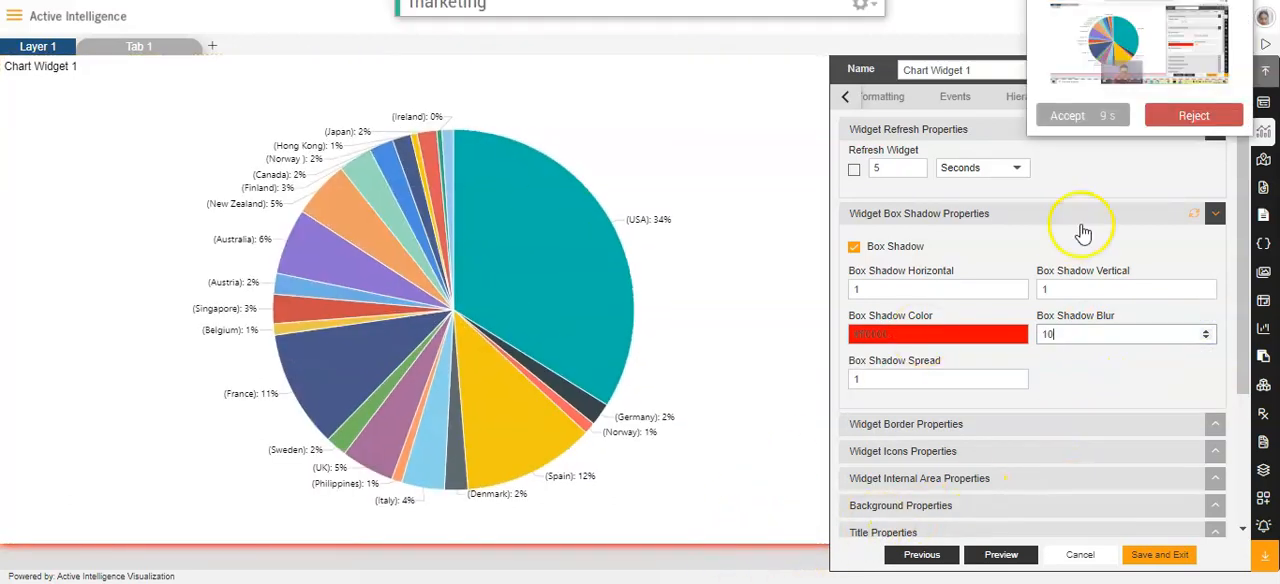
{"action": "left_click", "coordinate": [1066, 115]}
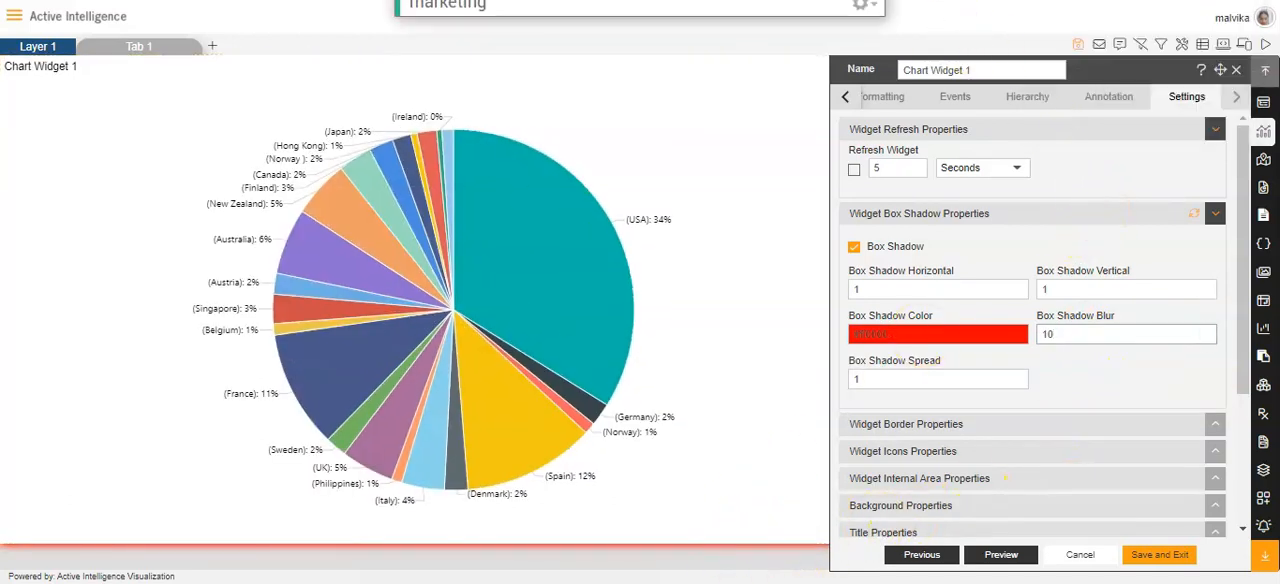
Set the widget's box shadow blur to 0.
{"action": "left_click", "coordinate": [1206, 338]}
{"action": "left_click", "coordinate": [1206, 338]}
{"action": "left_click", "coordinate": [1206, 338]}
{"action": "left_click", "coordinate": [1206, 338]}
{"action": "left_click", "coordinate": [1206, 338]}
{"action": "left_click", "coordinate": [1206, 338]}
{"action": "left_click", "coordinate": [1206, 338]}
{"action": "left_click", "coordinate": [1206, 338]}
{"action": "left_click", "coordinate": [1206, 338]}
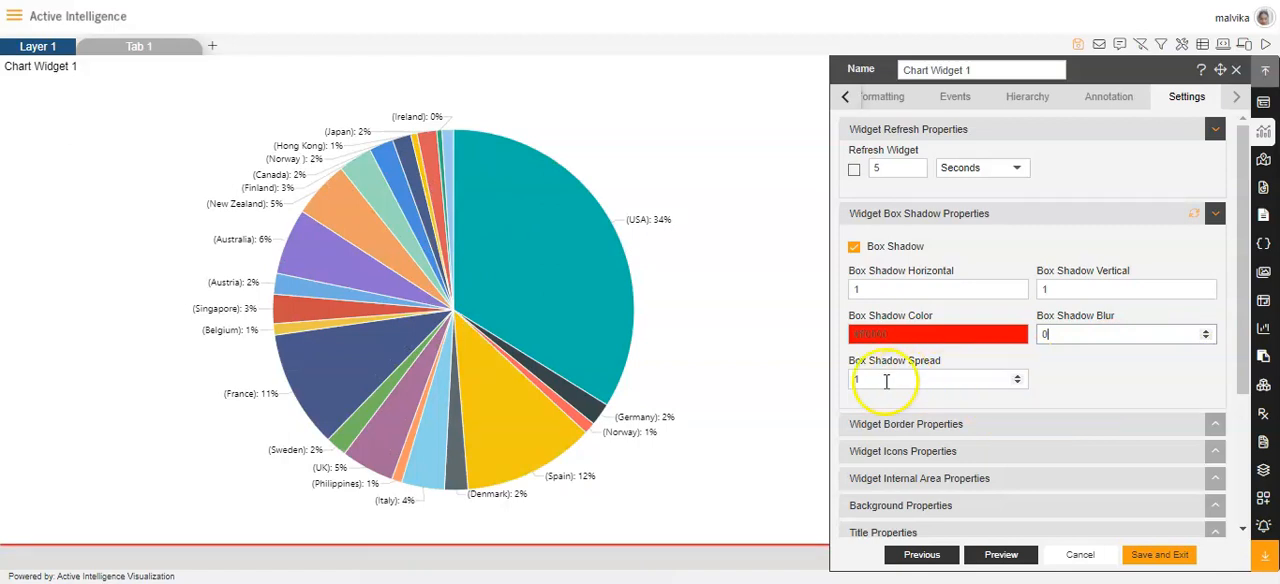
Try a box shadow spread of 9 on the widget and set the spread back down to 0.
{"action": "left_click", "coordinate": [1018, 376]}
{"action": "left_click", "coordinate": [1018, 376]}
{"action": "left_click", "coordinate": [1018, 376]}
{"action": "left_click", "coordinate": [1018, 376]}
{"action": "left_click", "coordinate": [1018, 376]}
{"action": "left_click", "coordinate": [1018, 376]}
{"action": "left_click", "coordinate": [1018, 376]}
{"action": "left_click", "coordinate": [1018, 376]}
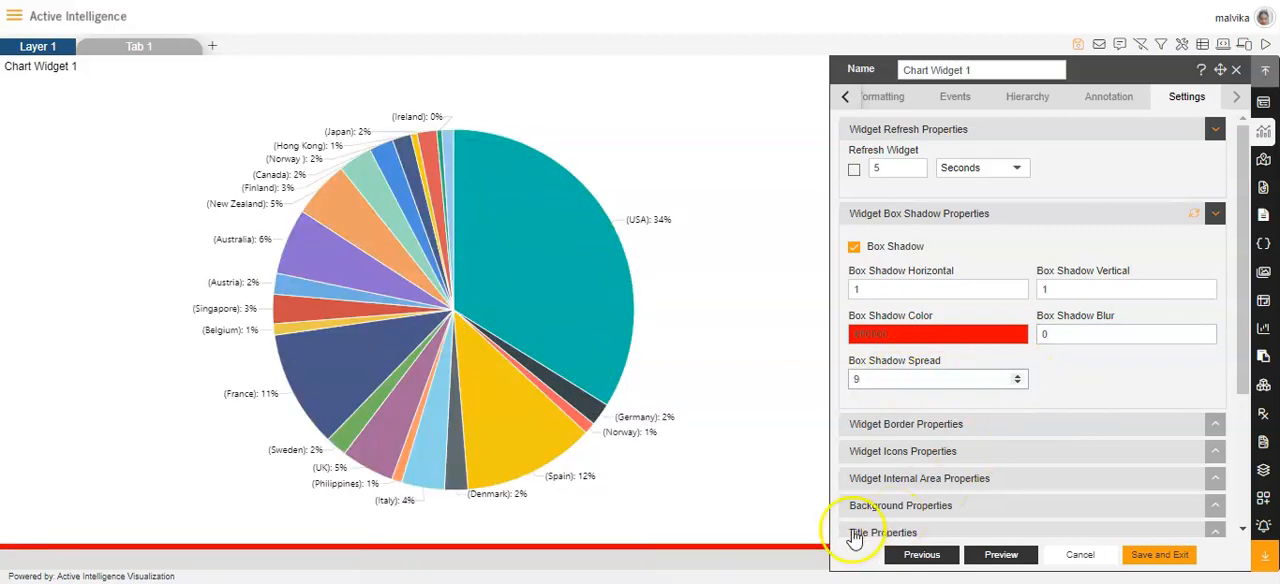
{"action": "left_click", "coordinate": [1017, 388]}
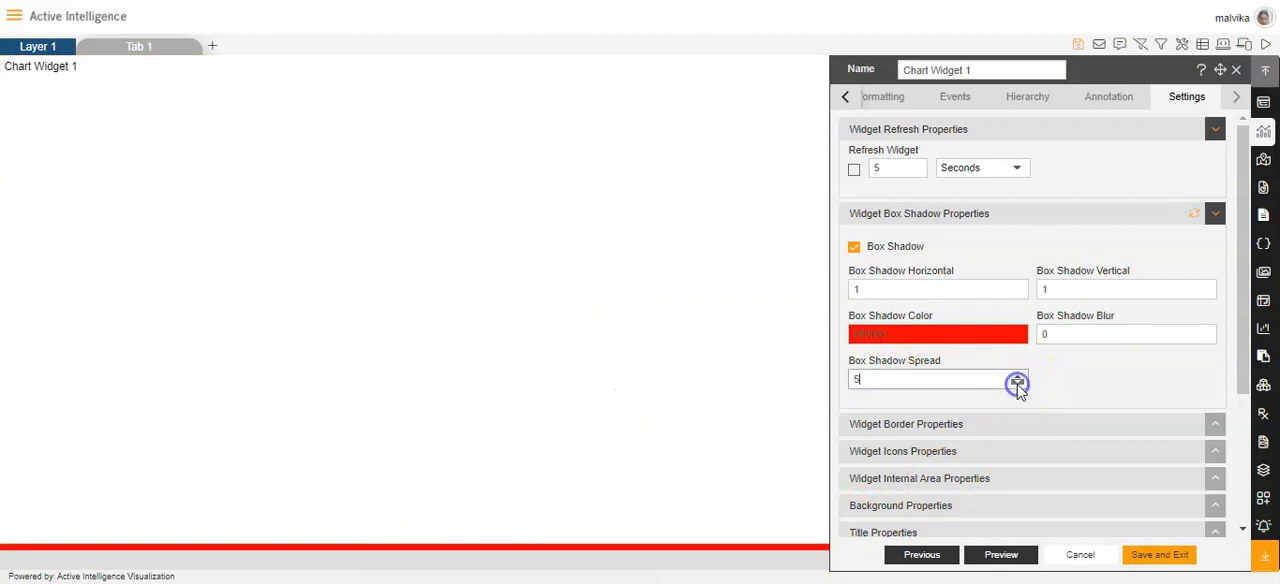
{"action": "left_click", "coordinate": [1017, 388]}
Enable the chart widget's border and choose Solid as the border type.
{"action": "scroll", "coordinate": [1020, 408], "scroll_direction": "down", "scroll_amount": 2}
{"action": "left_click", "coordinate": [934, 240]}
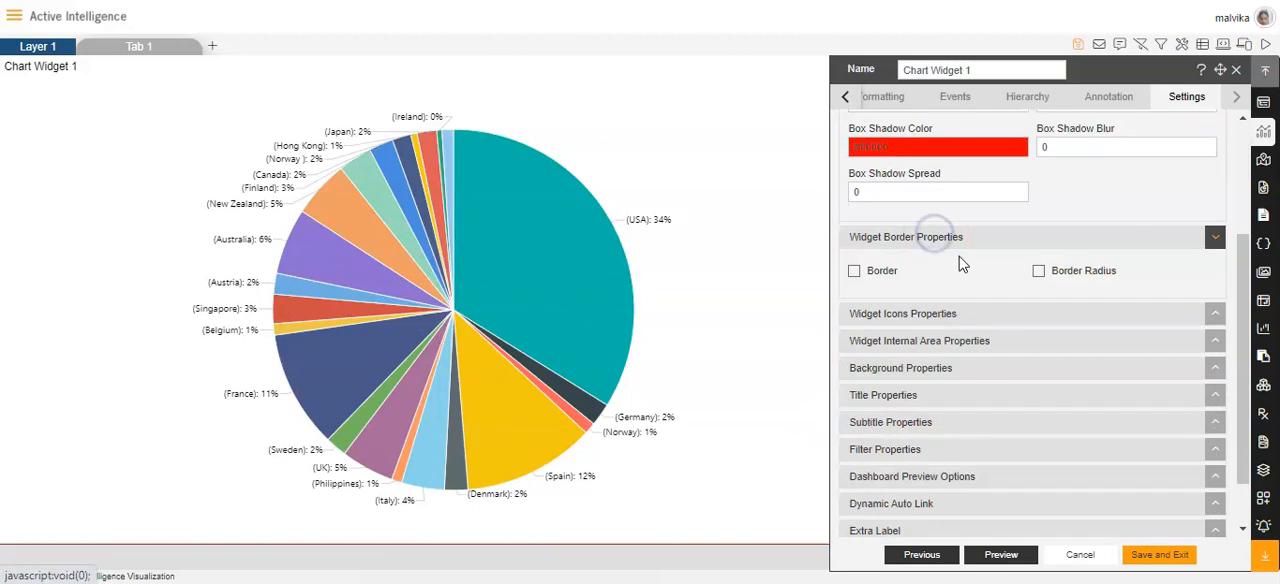
{"action": "left_click", "coordinate": [850, 271]}
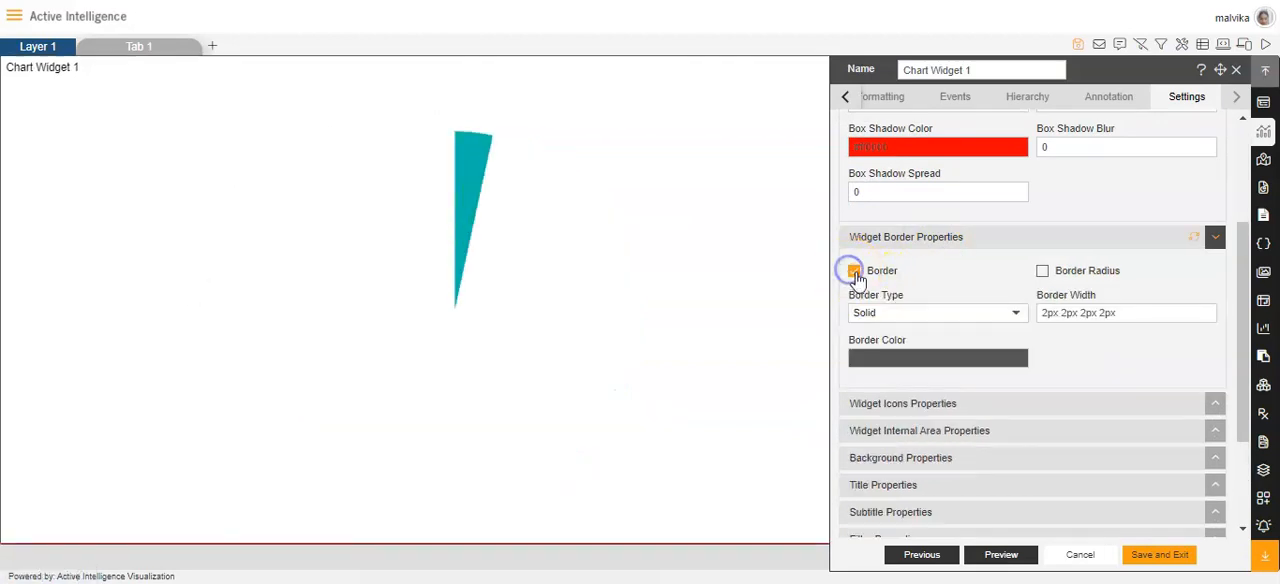
{"action": "left_click", "coordinate": [1013, 317]}
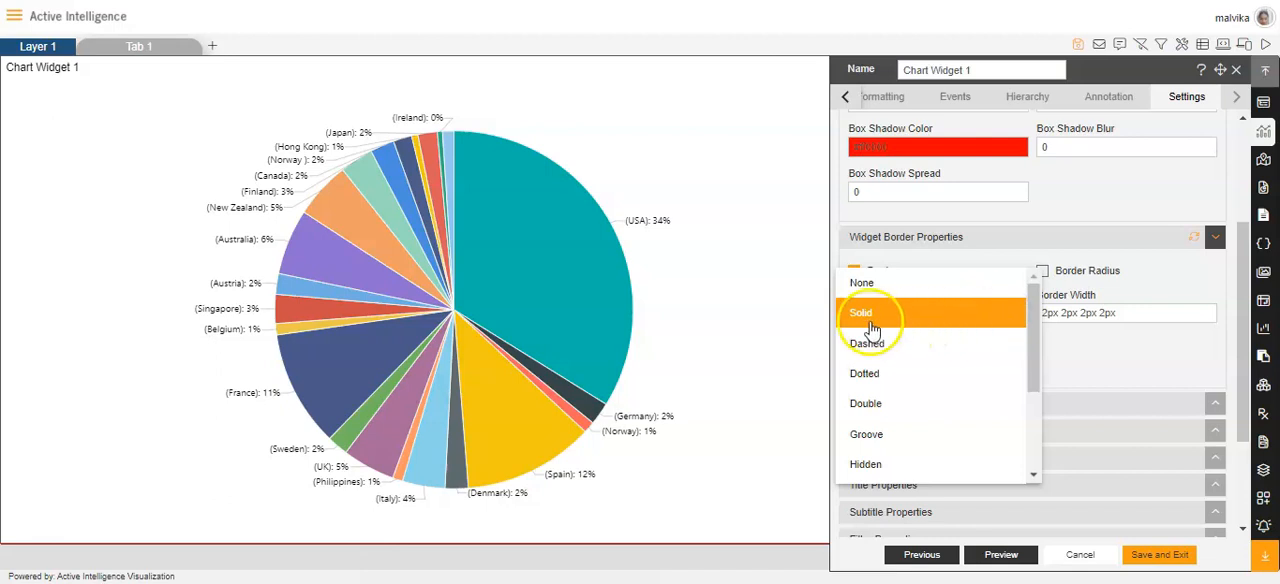
{"action": "left_click", "coordinate": [862, 313]}
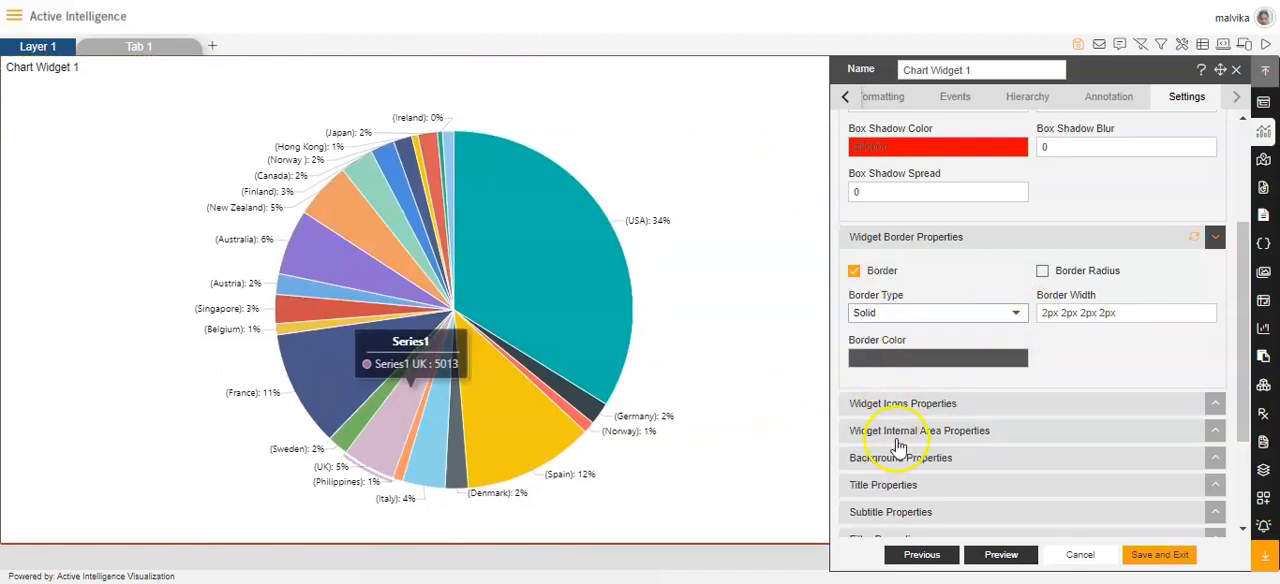
Try the Groove and Initial border types on the widget and look through the other available types.
{"action": "left_click", "coordinate": [1020, 313]}
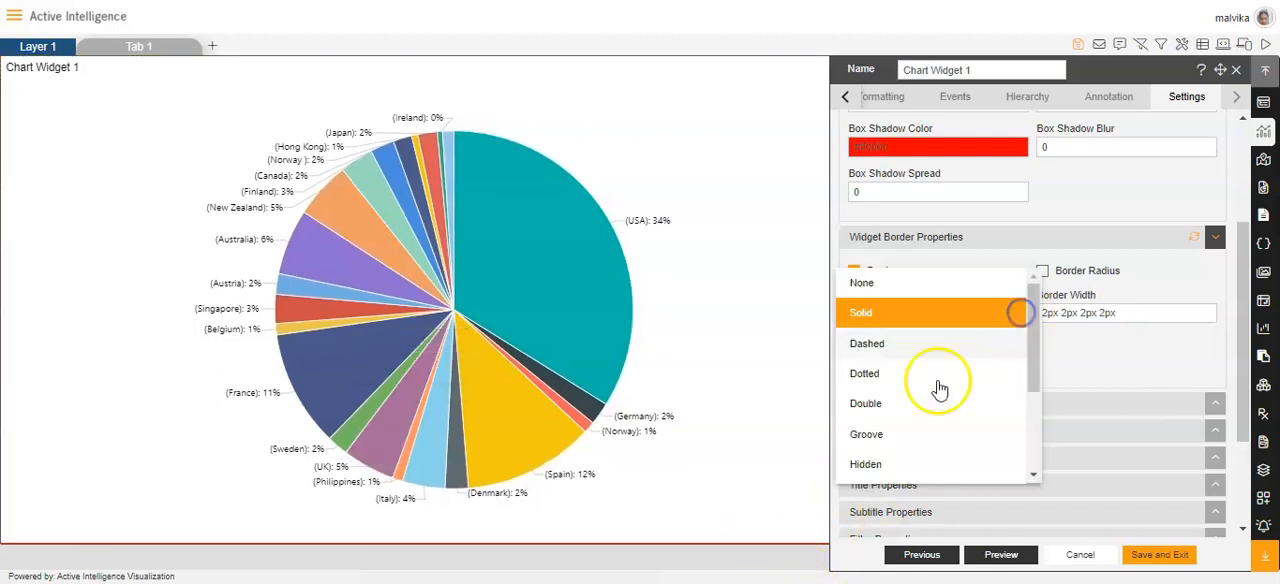
{"action": "left_click", "coordinate": [889, 441]}
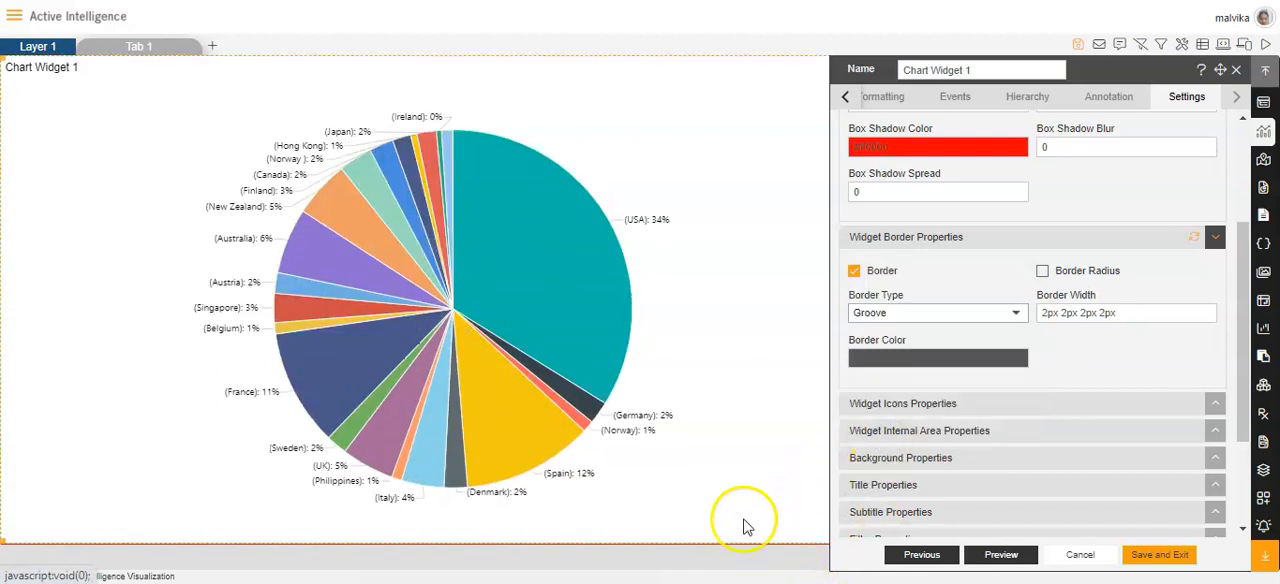
{"action": "left_click", "coordinate": [1018, 315]}
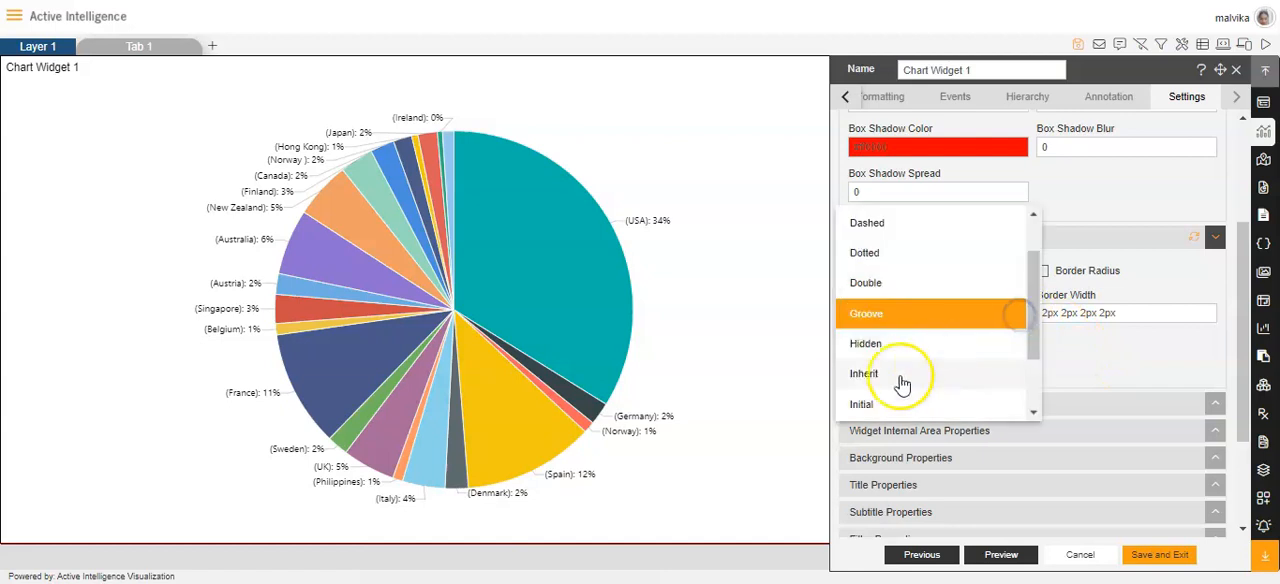
{"action": "left_click", "coordinate": [880, 407]}
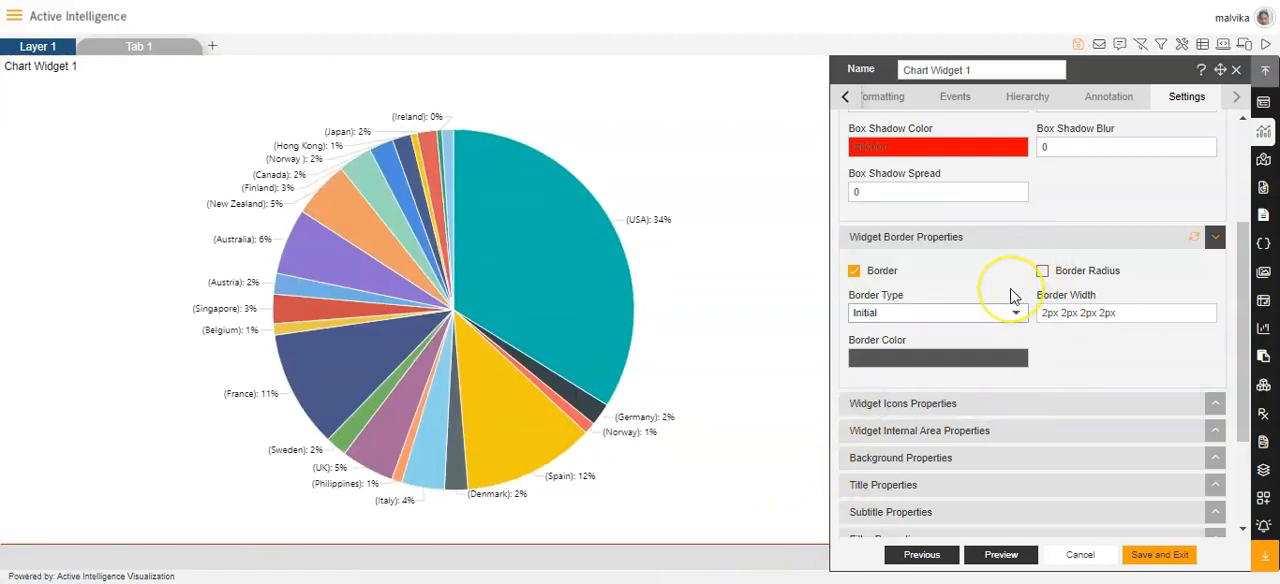
{"action": "left_click", "coordinate": [1015, 314]}
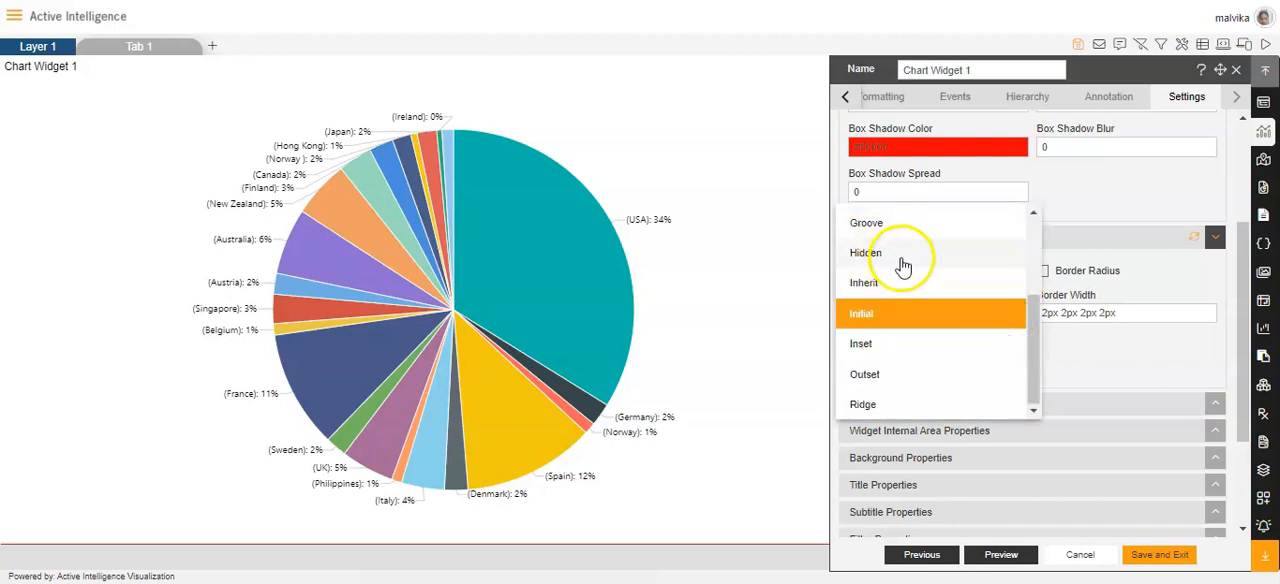
{"action": "scroll", "coordinate": [900, 266], "scroll_direction": "up", "scroll_amount": 3}
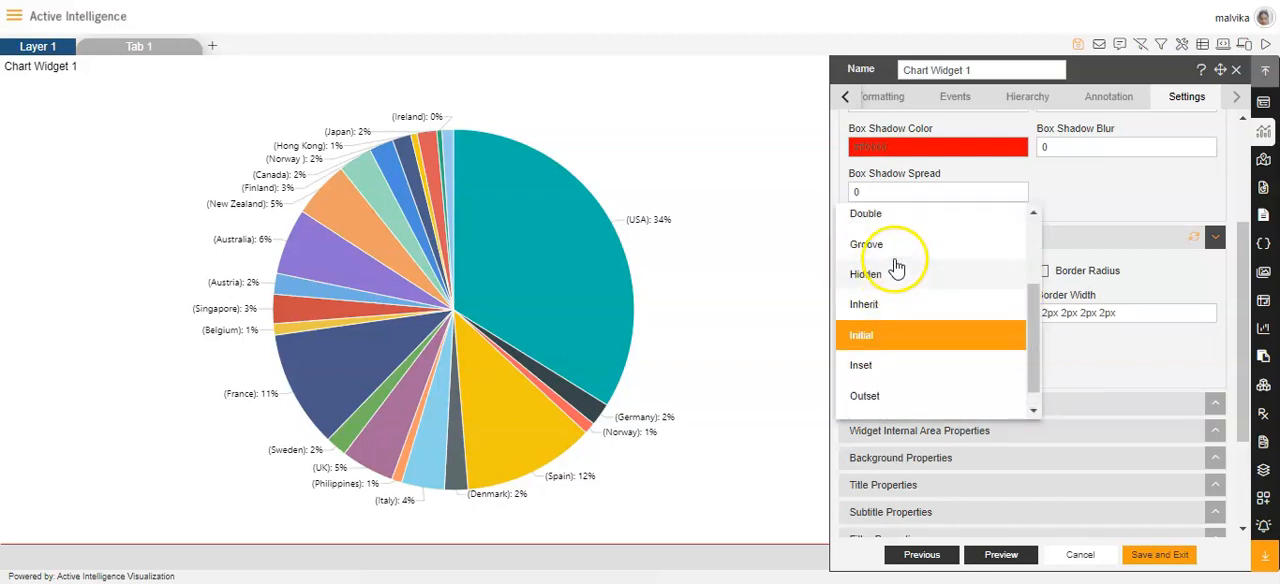
{"action": "left_click", "coordinate": [1097, 368]}
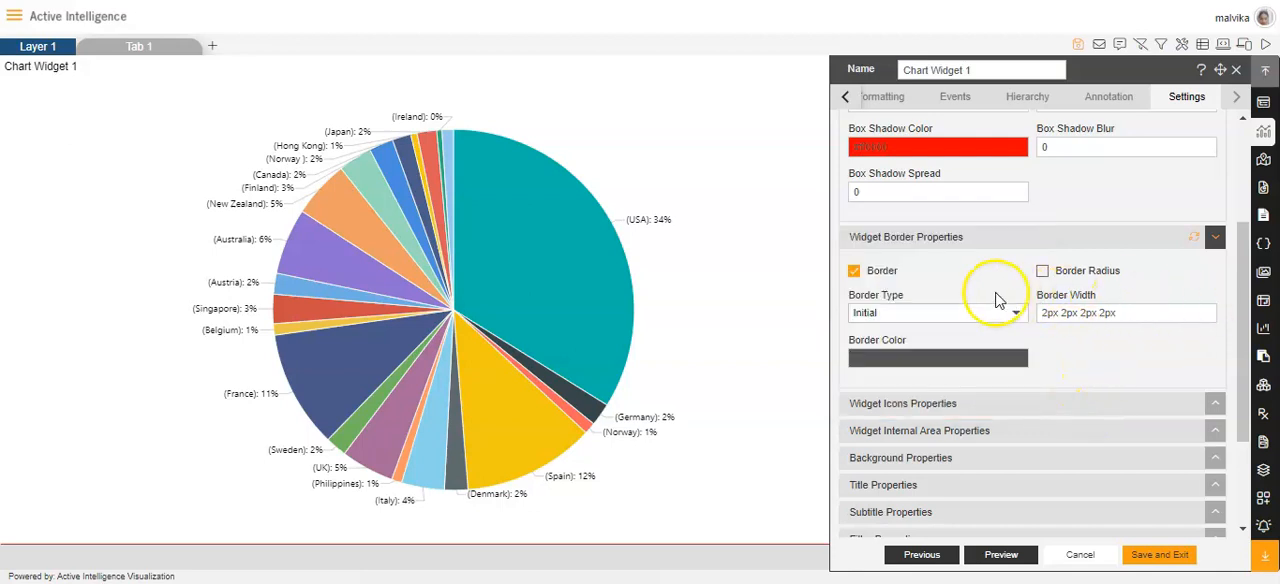
Enable the widget's border radius, try a top left radius of 3 and return it to 0.
{"action": "left_click", "coordinate": [1042, 272]}
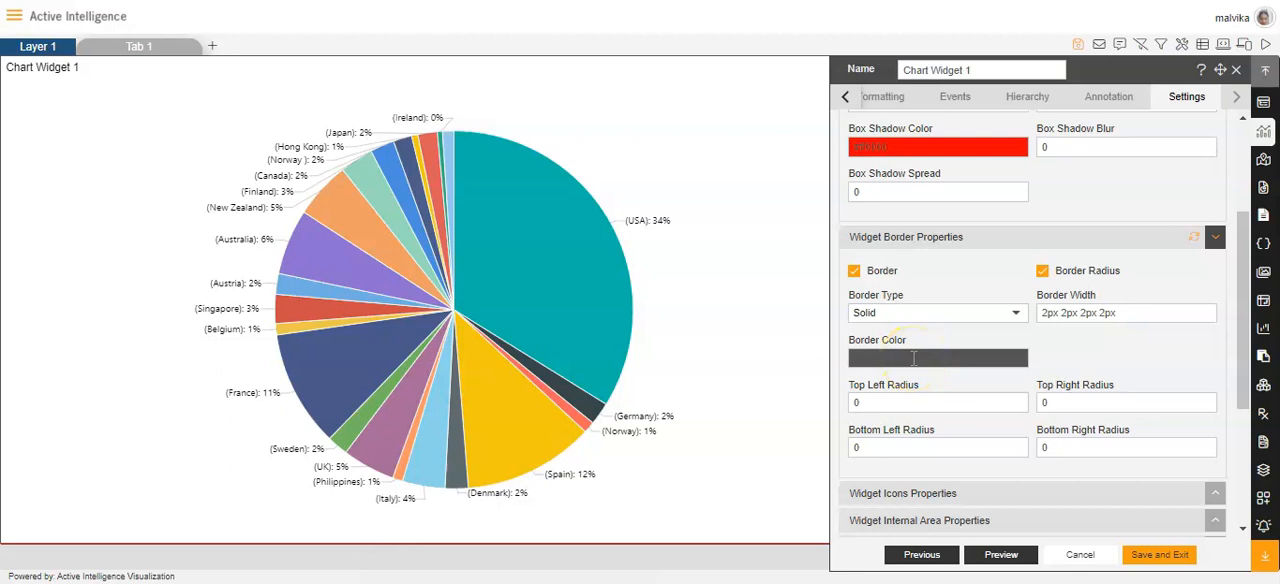
{"action": "left_click", "coordinate": [1016, 400]}
{"action": "left_click", "coordinate": [1016, 400]}
{"action": "left_click", "coordinate": [1016, 400]}
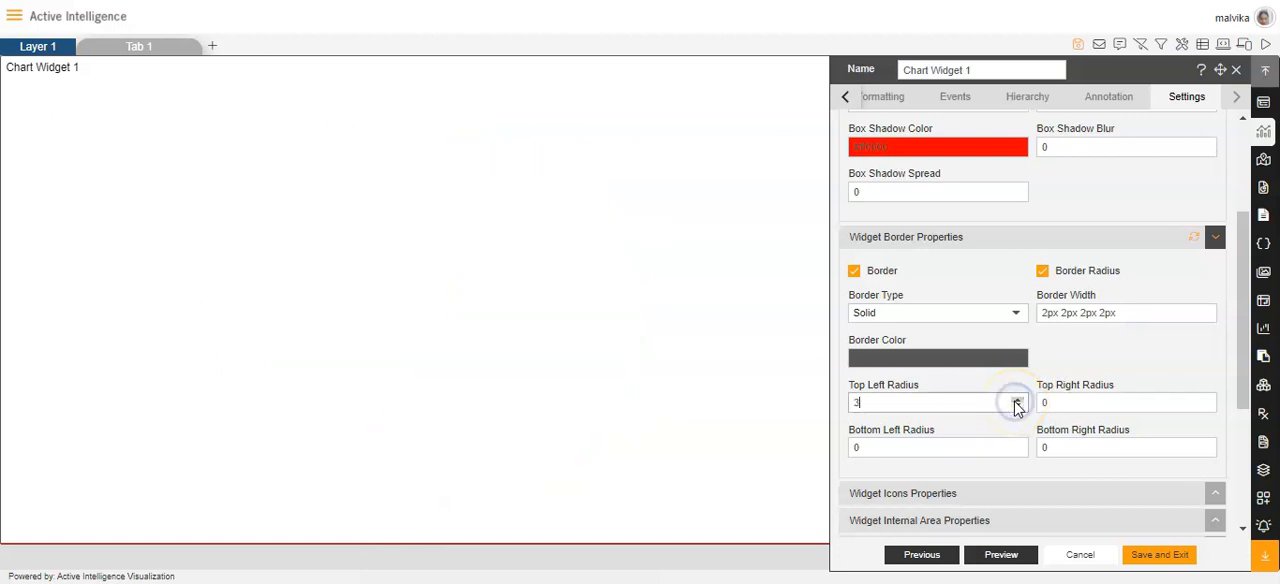
{"action": "left_click", "coordinate": [1017, 406]}
{"action": "left_click", "coordinate": [1017, 406]}
{"action": "left_click", "coordinate": [1017, 406]}
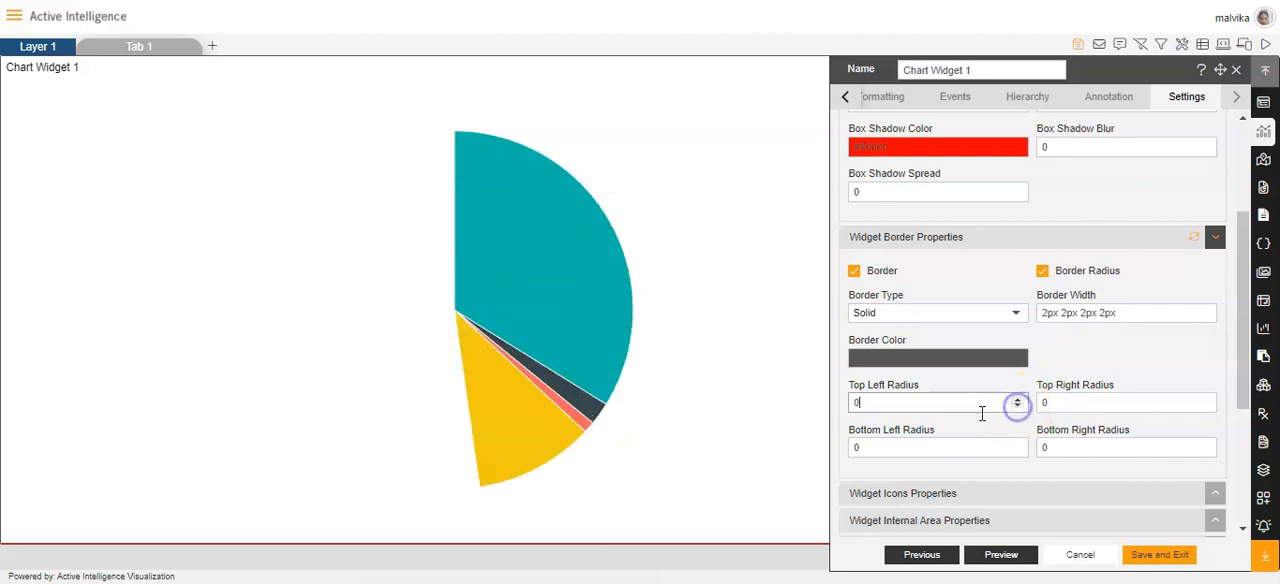
Try a top right border radius of 2 and return it to 0.
{"action": "left_click", "coordinate": [1206, 399]}
{"action": "left_click", "coordinate": [1206, 399]}
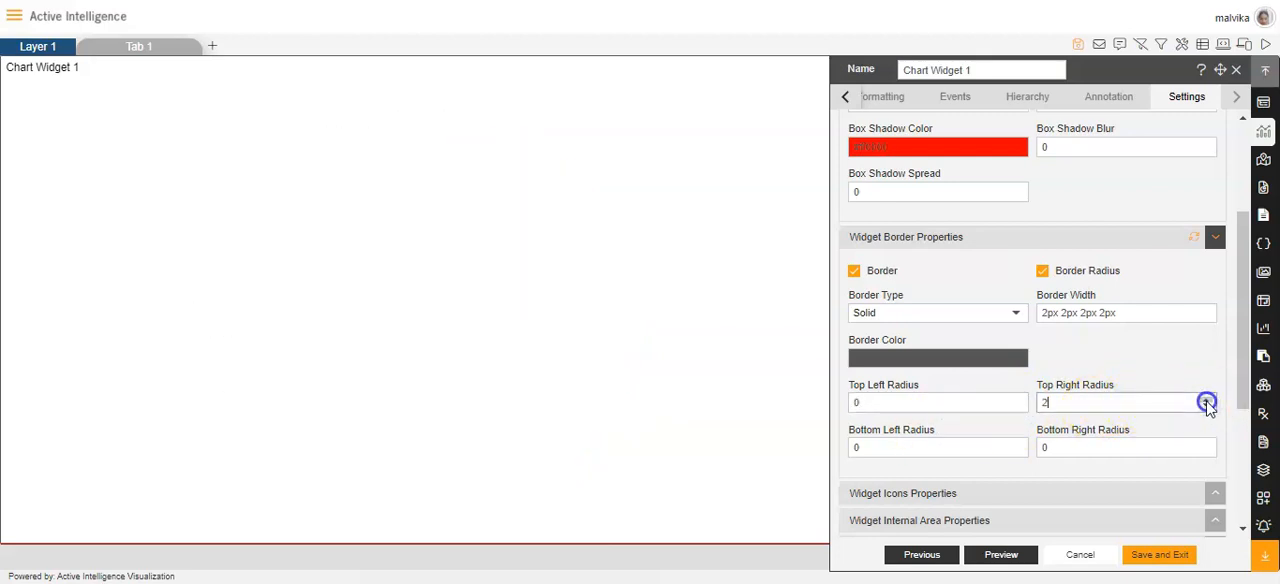
{"action": "left_click", "coordinate": [1206, 406]}
{"action": "left_click", "coordinate": [1206, 406]}
Turn off the Hide Icon in Preview option in the widget's icon properties.
{"action": "scroll", "coordinate": [968, 447], "scroll_direction": "down", "scroll_amount": 1}
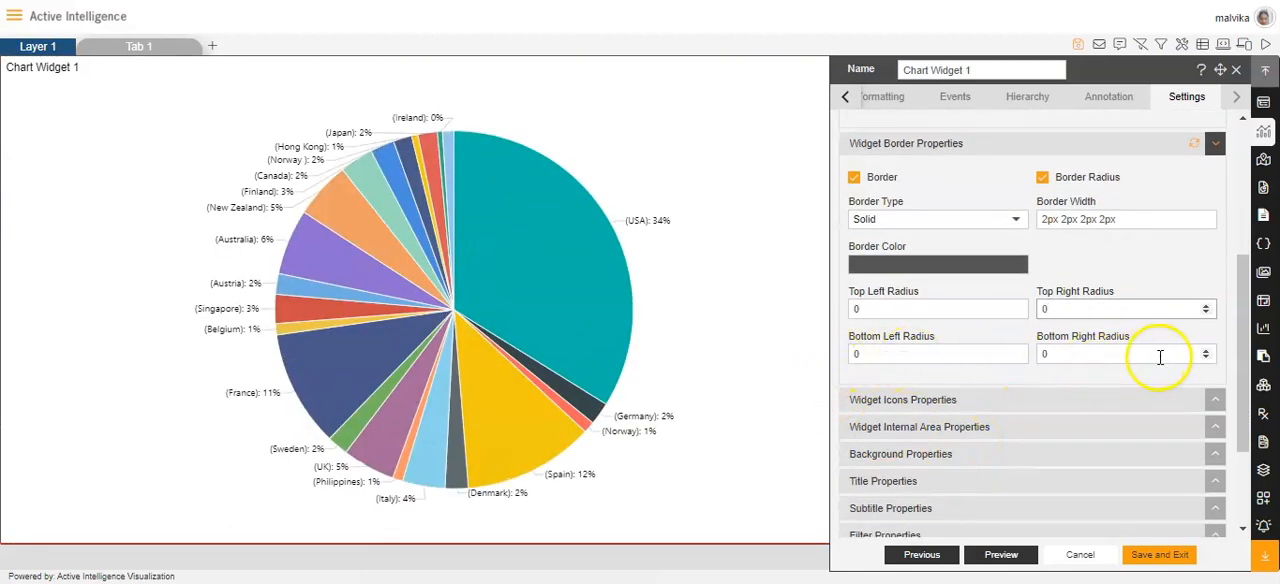
{"action": "scroll", "coordinate": [1090, 390], "scroll_direction": "down", "scroll_amount": 2}
{"action": "left_click", "coordinate": [891, 250]}
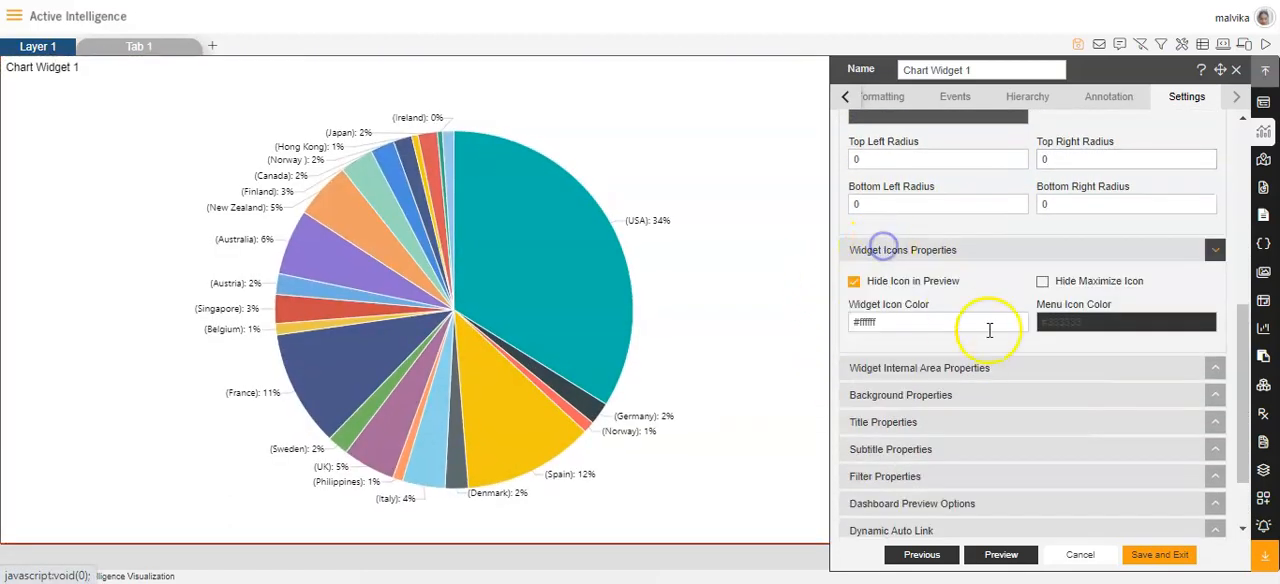
{"action": "scroll", "coordinate": [1005, 349], "scroll_direction": "down", "scroll_amount": 1}
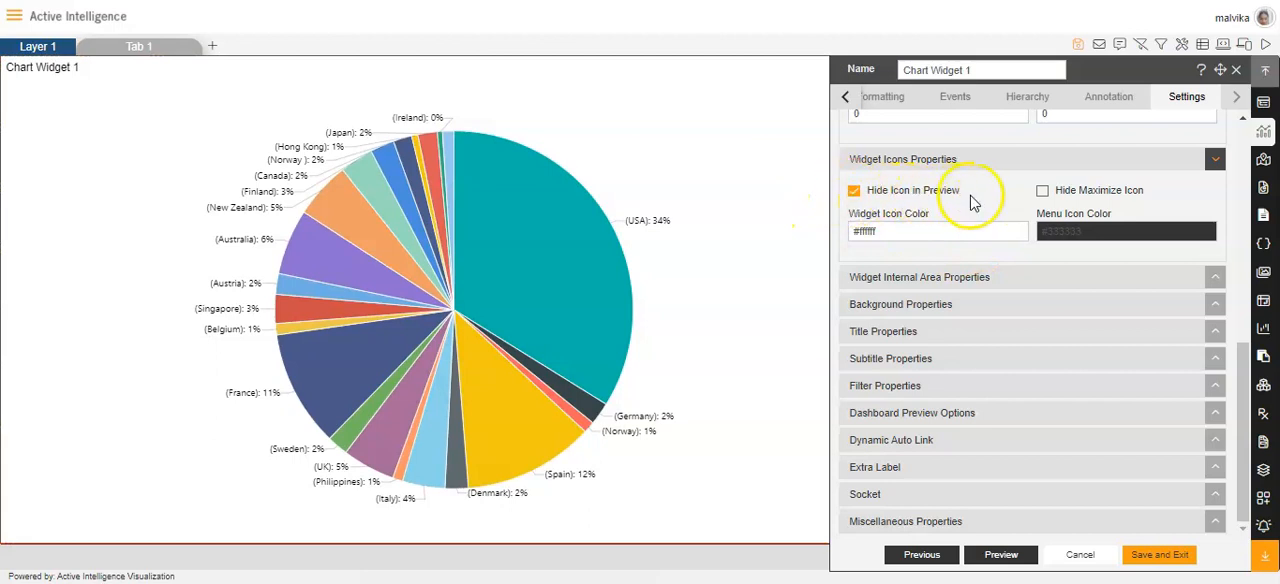
{"action": "left_click", "coordinate": [855, 191]}
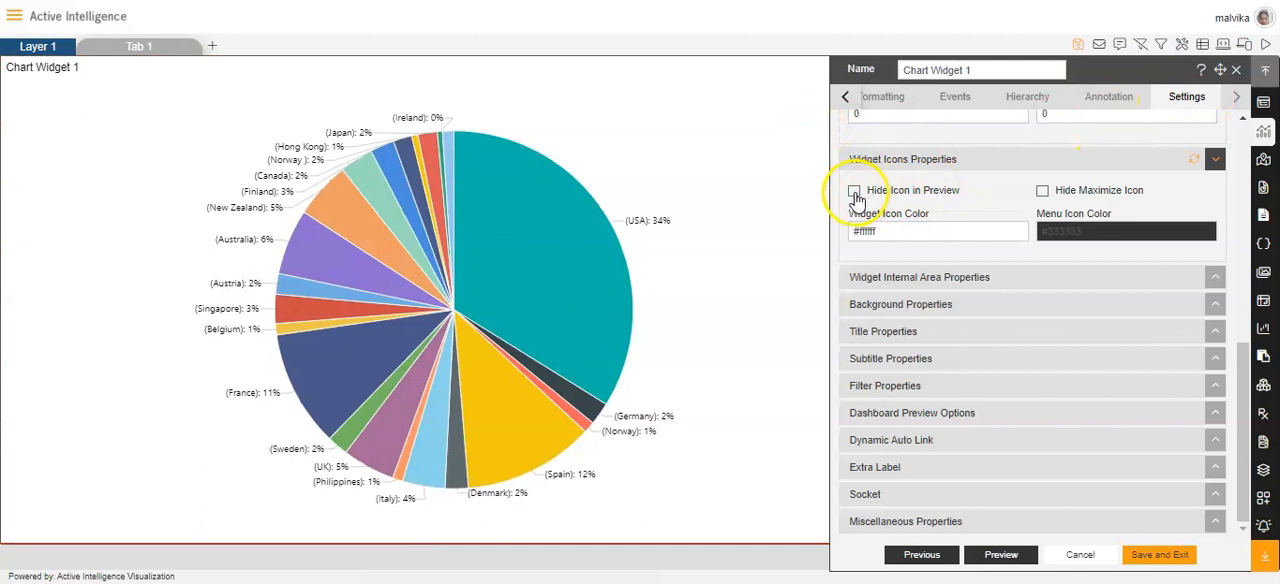
Reopen the chart widget's settings and set the widget icon color in its icons properties to red #fa0e0e.
{"action": "left_click", "coordinate": [1236, 69]}
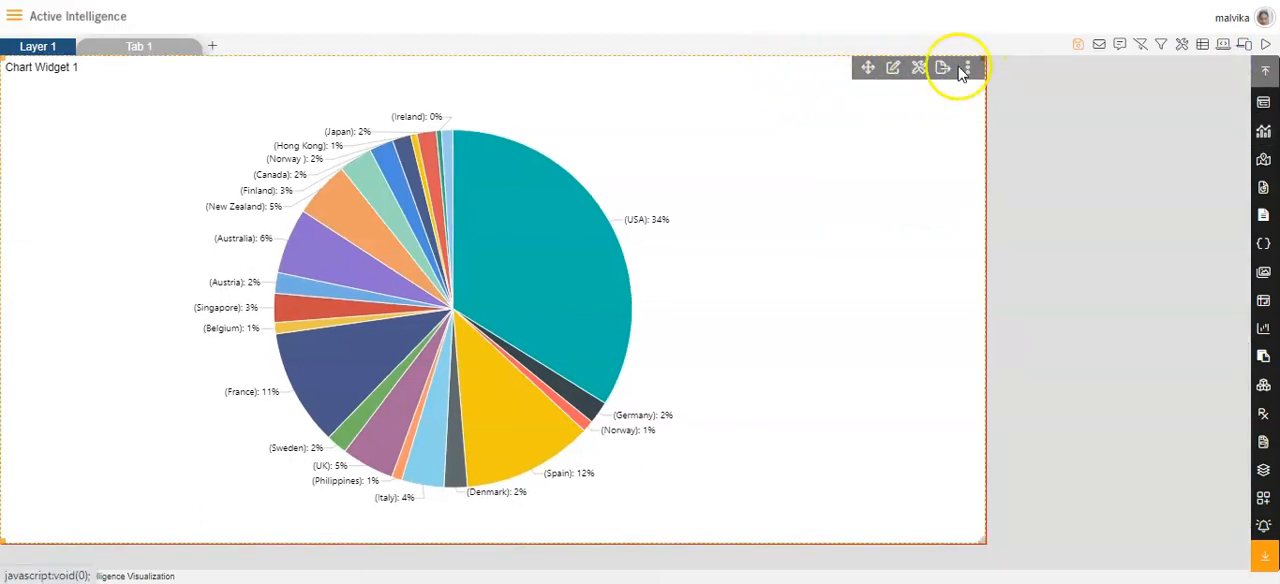
{"action": "left_click", "coordinate": [895, 72]}
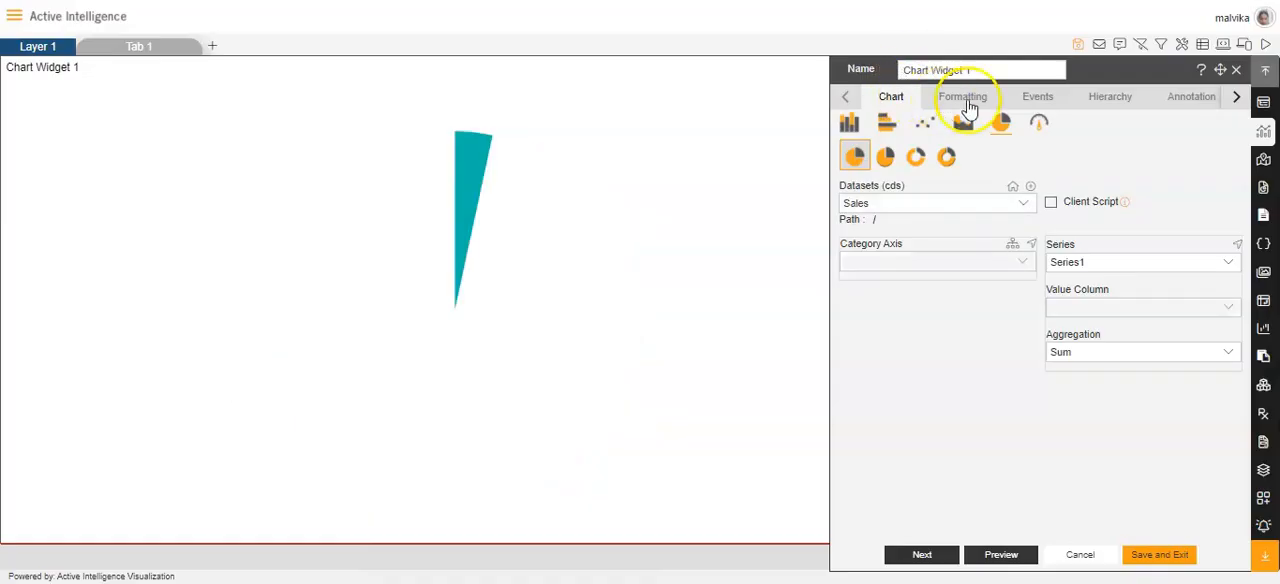
{"action": "left_click", "coordinate": [1237, 97]}
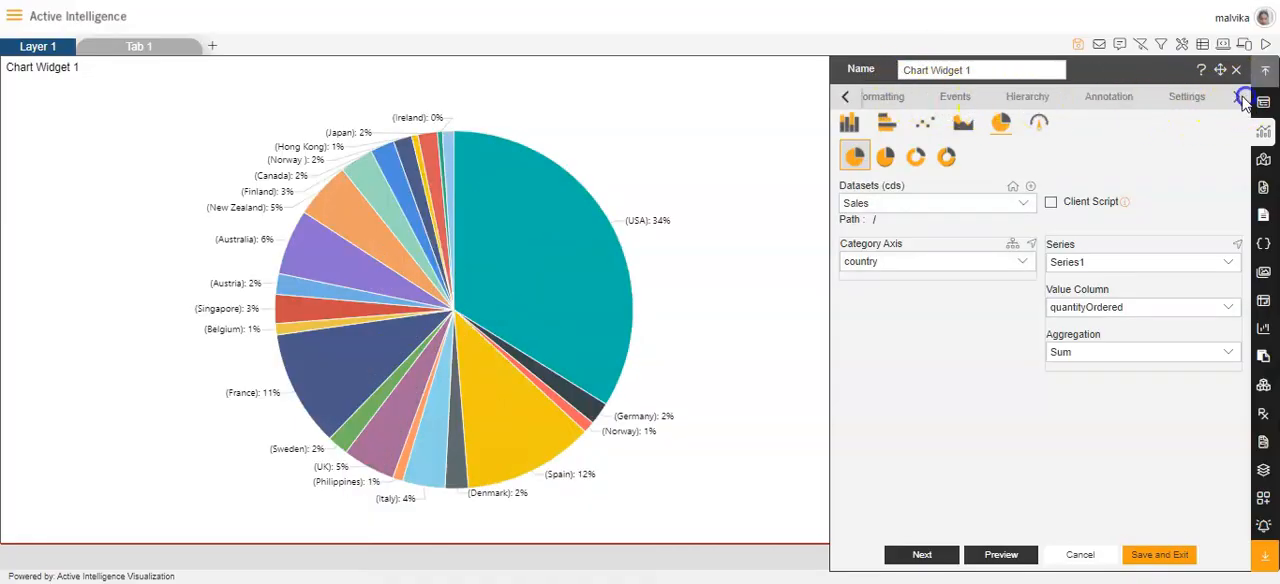
{"action": "left_click", "coordinate": [1180, 100]}
{"action": "left_click", "coordinate": [917, 215]}
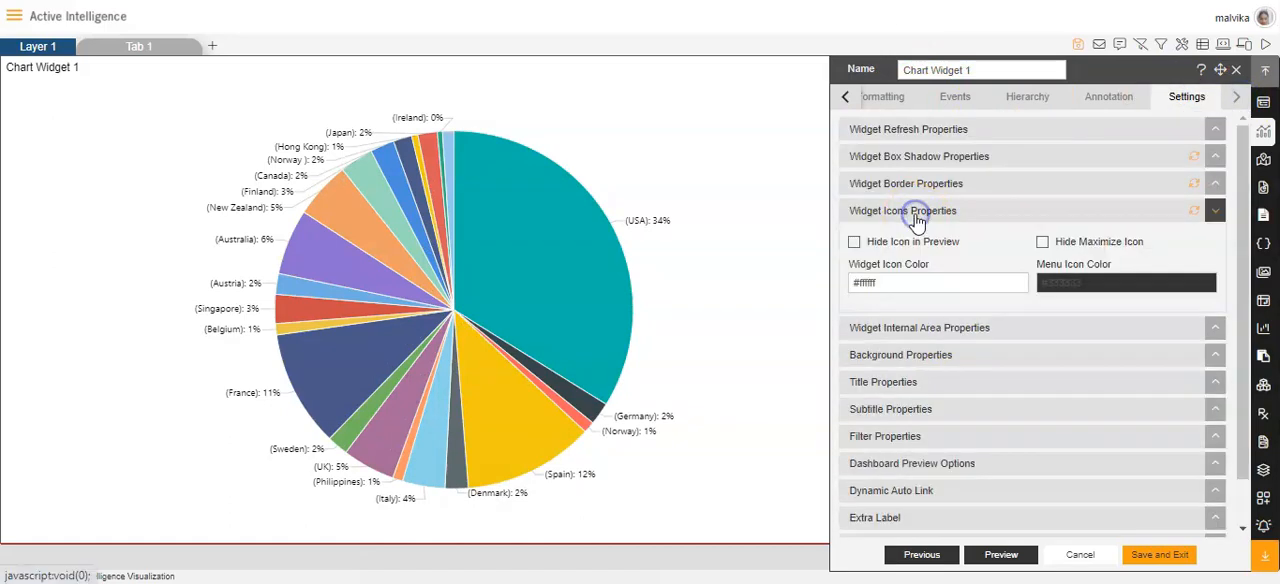
{"action": "left_click", "coordinate": [917, 282]}
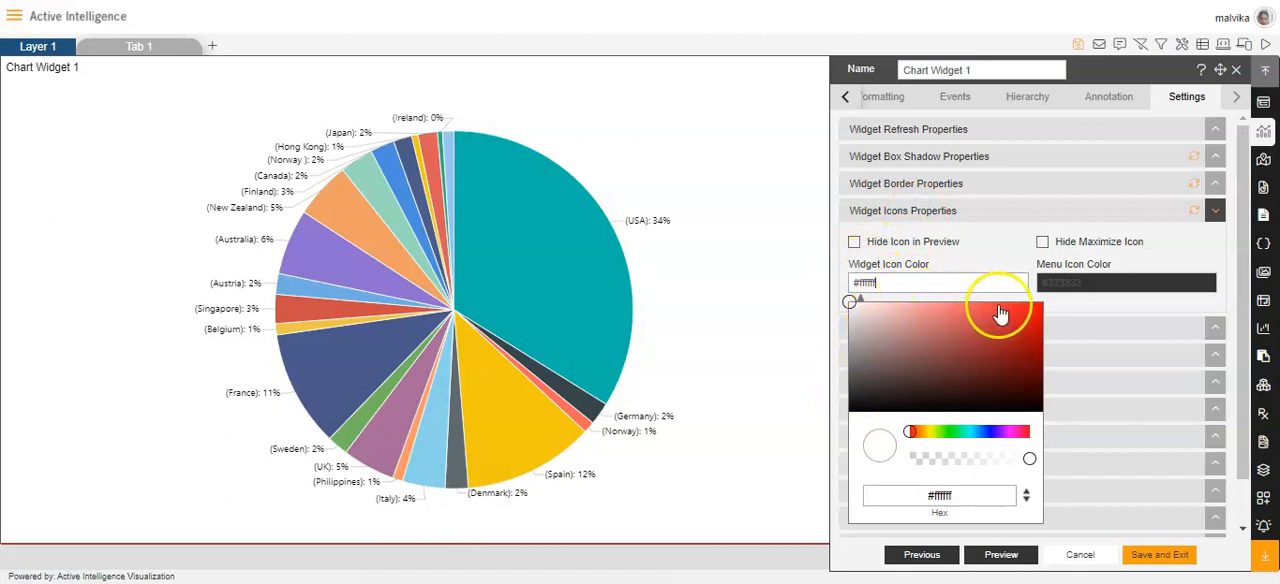
{"action": "left_click", "coordinate": [1031, 304]}
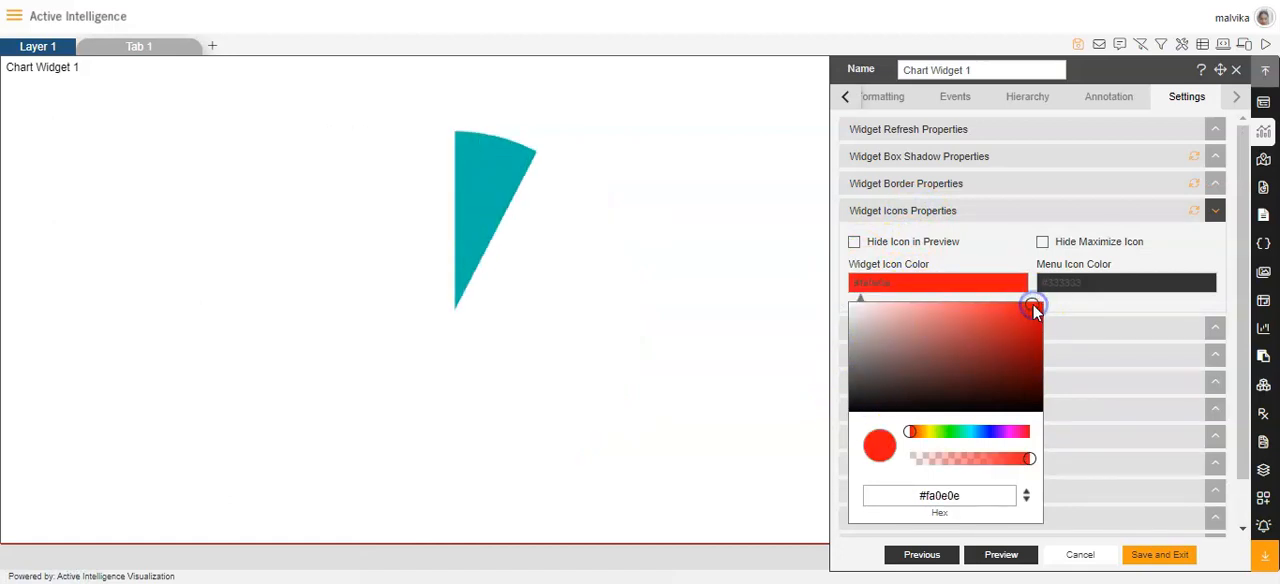
Try blue and green hues in the color picker for the menu icon color.
{"action": "left_click", "coordinate": [1122, 282]}
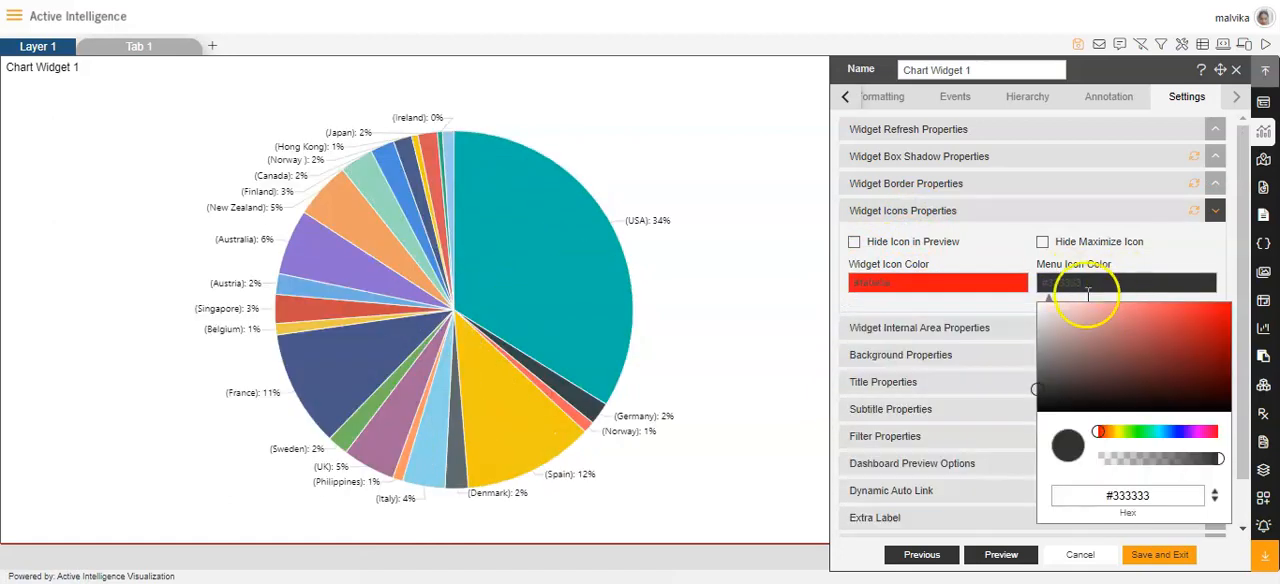
{"action": "left_click", "coordinate": [1166, 432]}
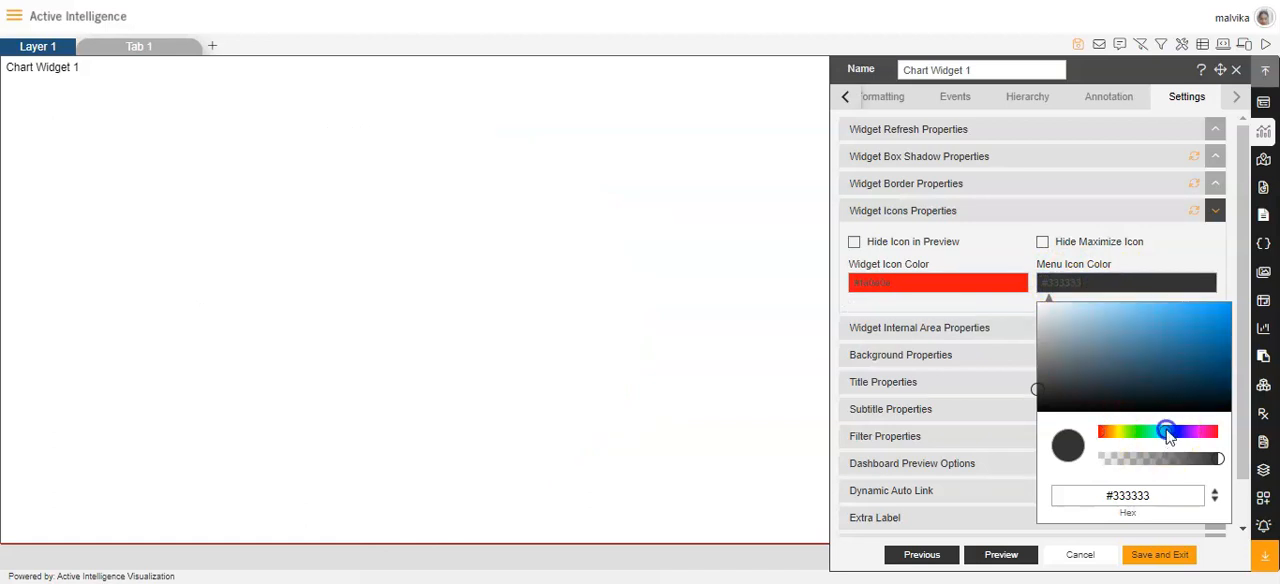
{"action": "left_click_drag", "start_coordinate": [1182, 440], "coordinate": [1132, 435]}
{"action": "left_click_drag", "start_coordinate": [1133, 440], "coordinate": [1147, 440]}
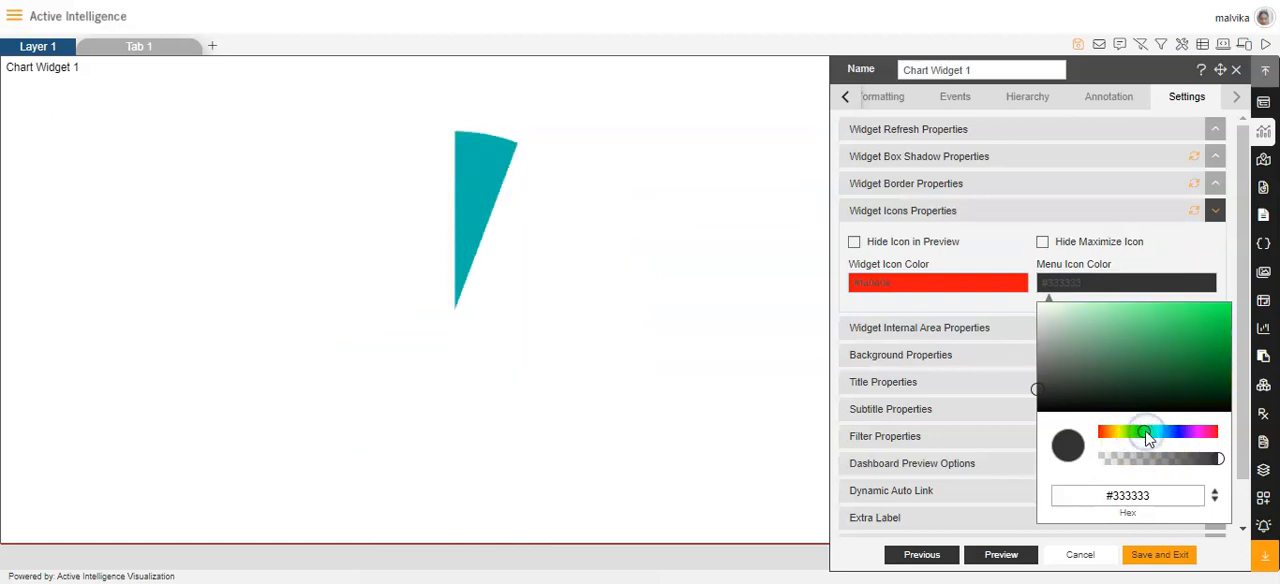
{"action": "left_click", "coordinate": [1006, 308]}
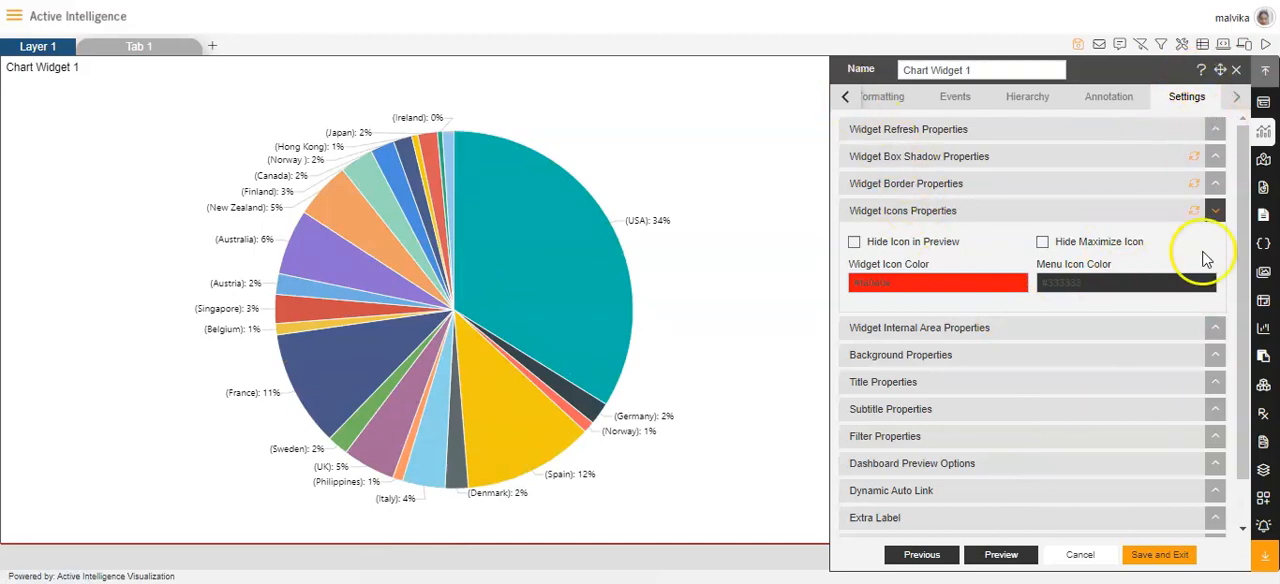
Save the widget's settings and look through the options in the widget's own menu on the dashboard.
{"action": "left_click", "coordinate": [1157, 545]}
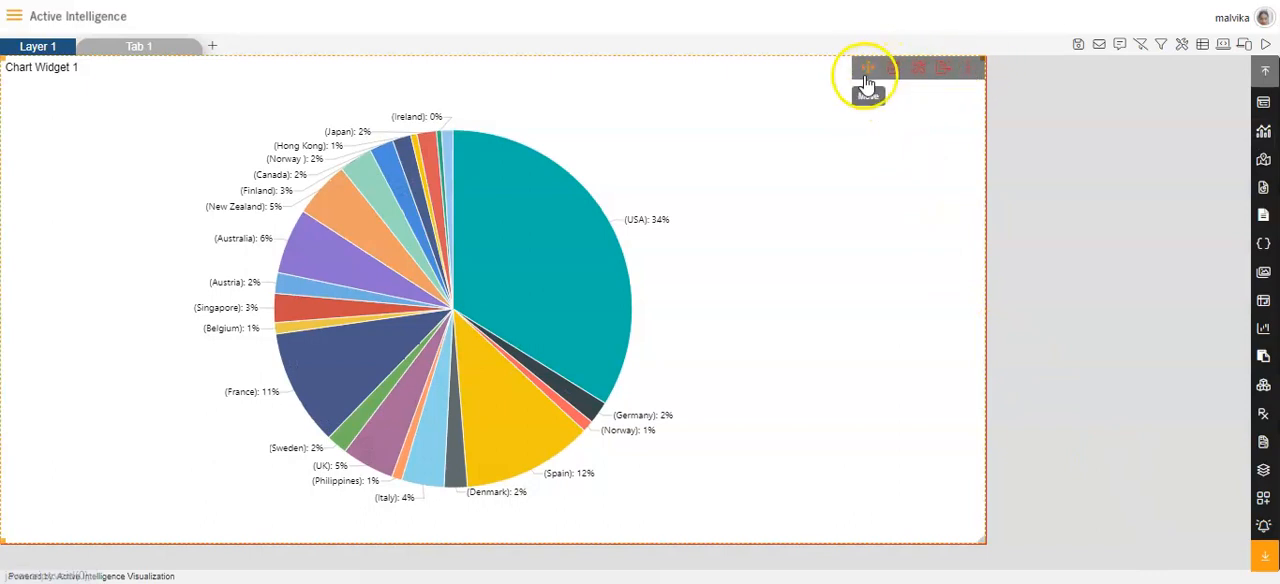
{"action": "left_click", "coordinate": [964, 74]}
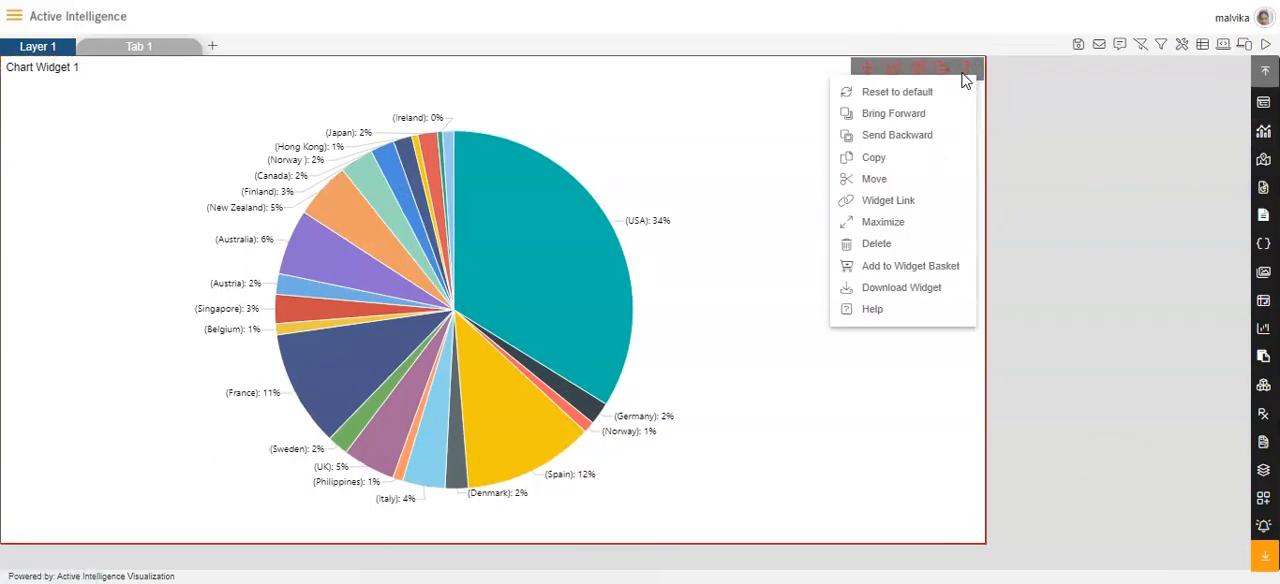
{"action": "left_click", "coordinate": [1088, 128]}
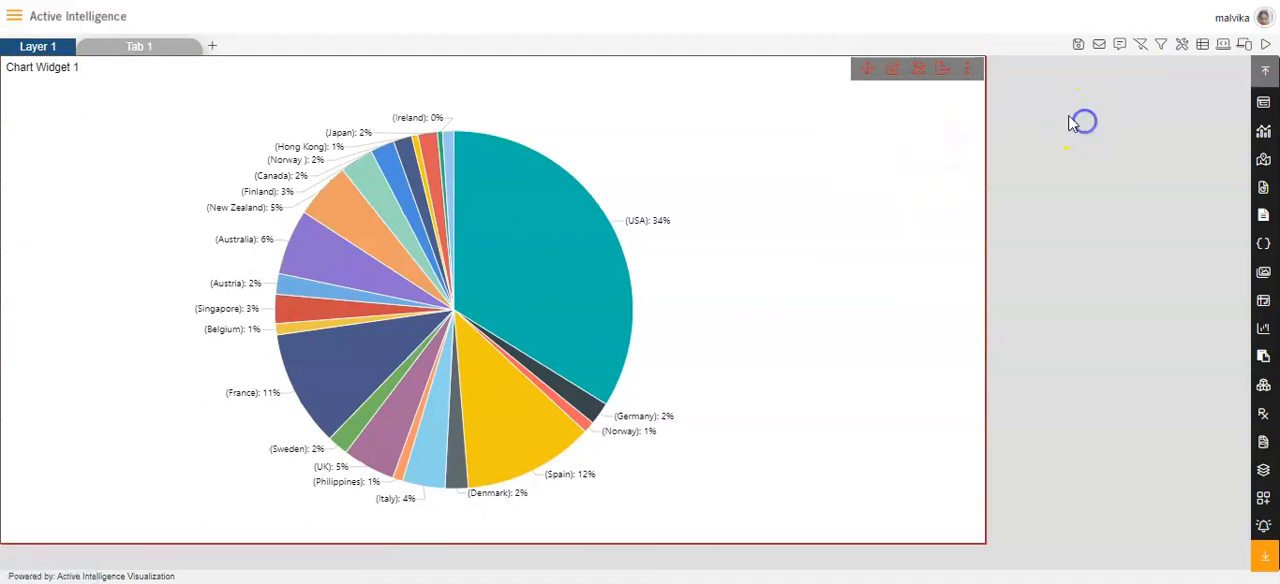
{"action": "left_click", "coordinate": [893, 68]}
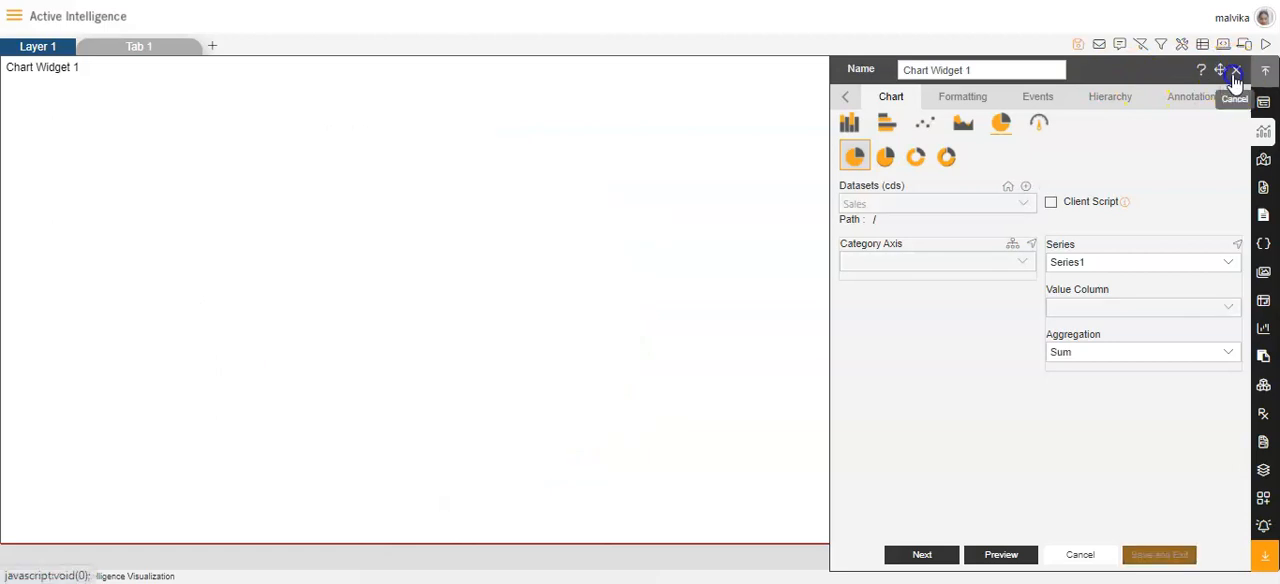
{"action": "left_click", "coordinate": [1232, 75]}
{"action": "left_click", "coordinate": [960, 66]}
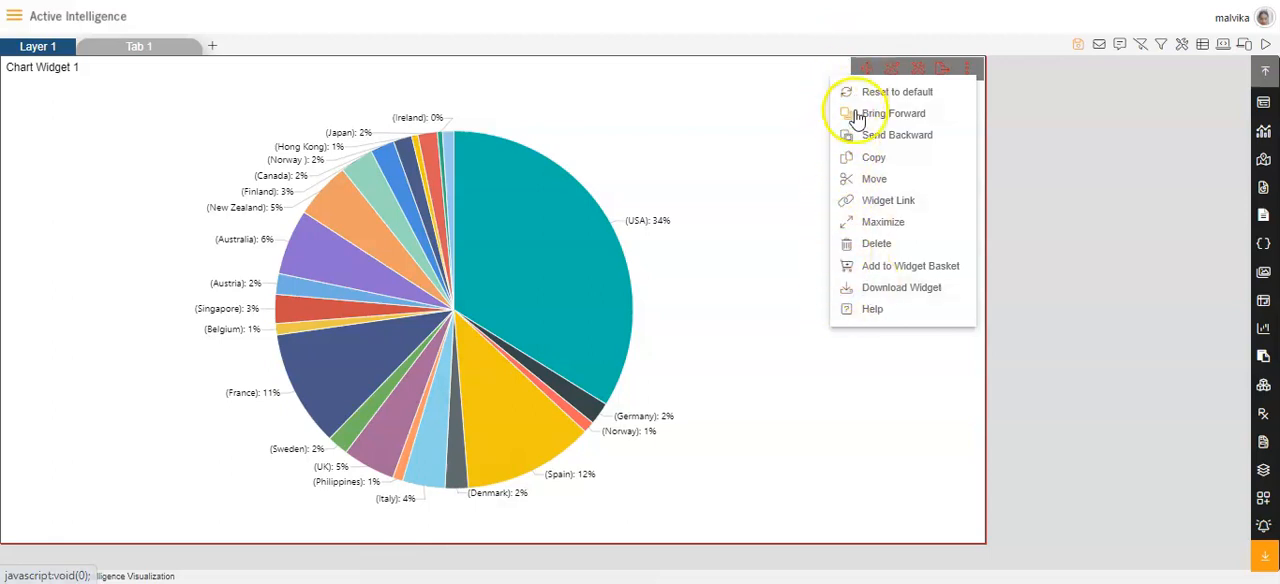
{"action": "left_click", "coordinate": [1045, 197]}
Reopen the chart widget's settings and show its icons properties and internal area properties.
{"action": "left_click", "coordinate": [886, 68]}
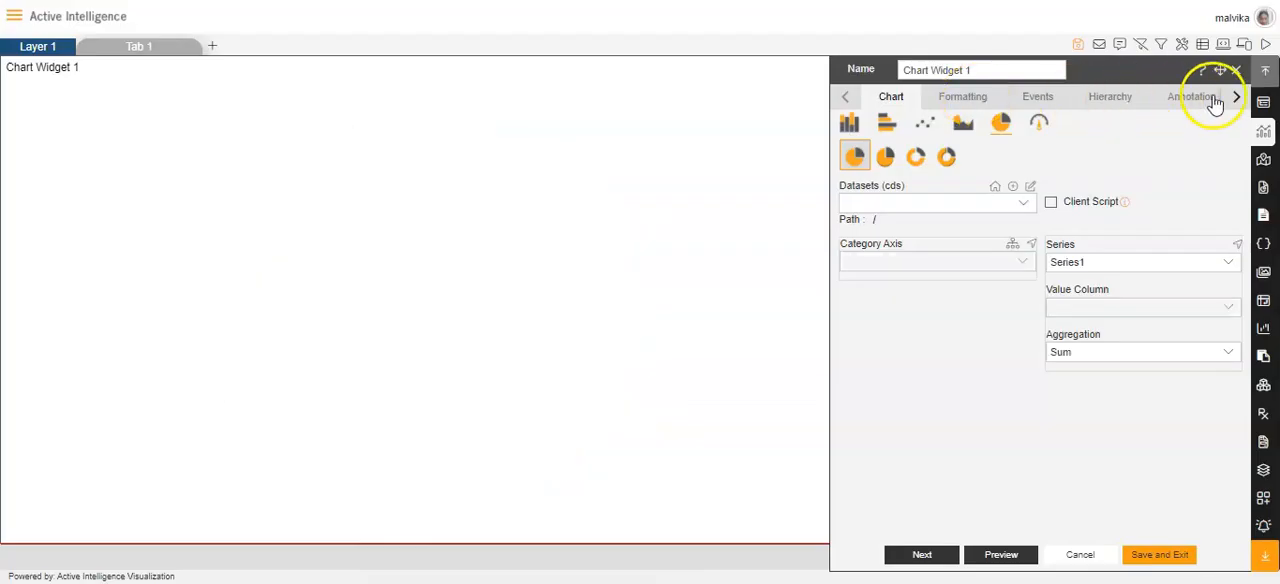
{"action": "left_click", "coordinate": [1235, 97]}
{"action": "left_click", "coordinate": [1190, 99]}
{"action": "left_click", "coordinate": [925, 210]}
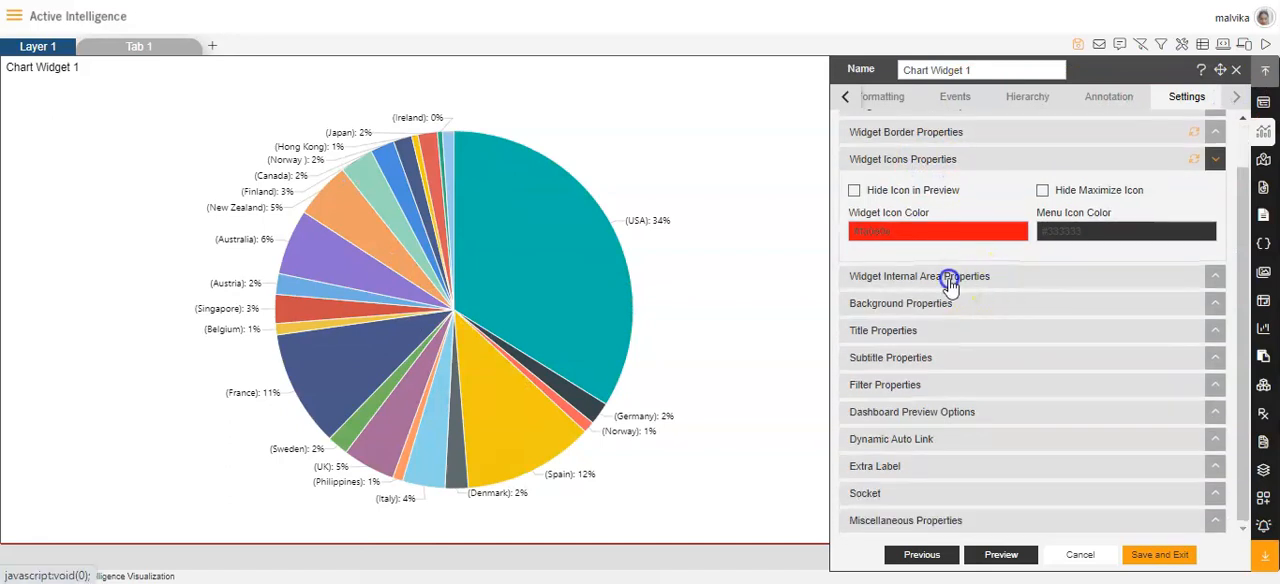
{"action": "left_click", "coordinate": [950, 282]}
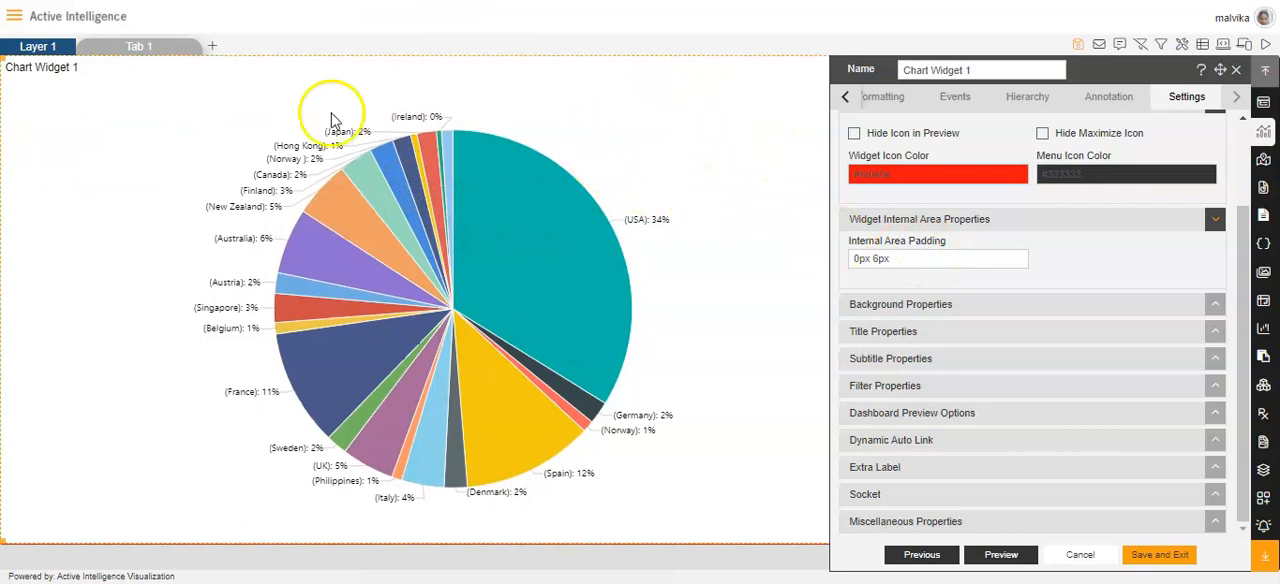
{"action": "mouse_move", "coordinate": [575, 147]}
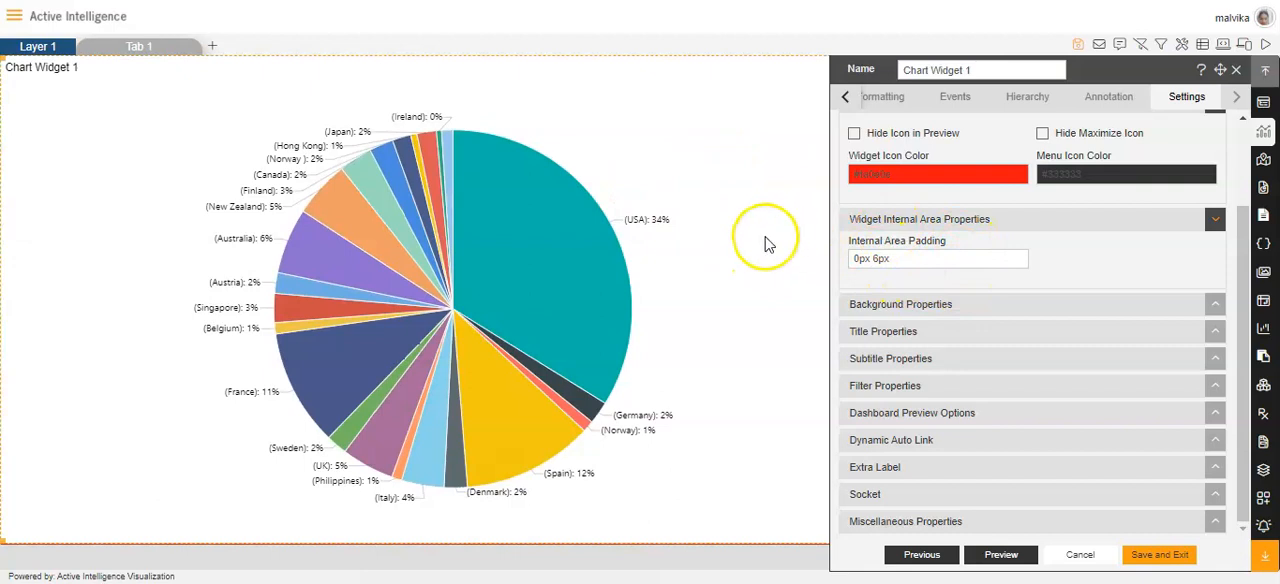
Set the panel background color to red #fc0e0e and the maximize widget background color to red #f80808.
{"action": "left_click", "coordinate": [963, 305]}
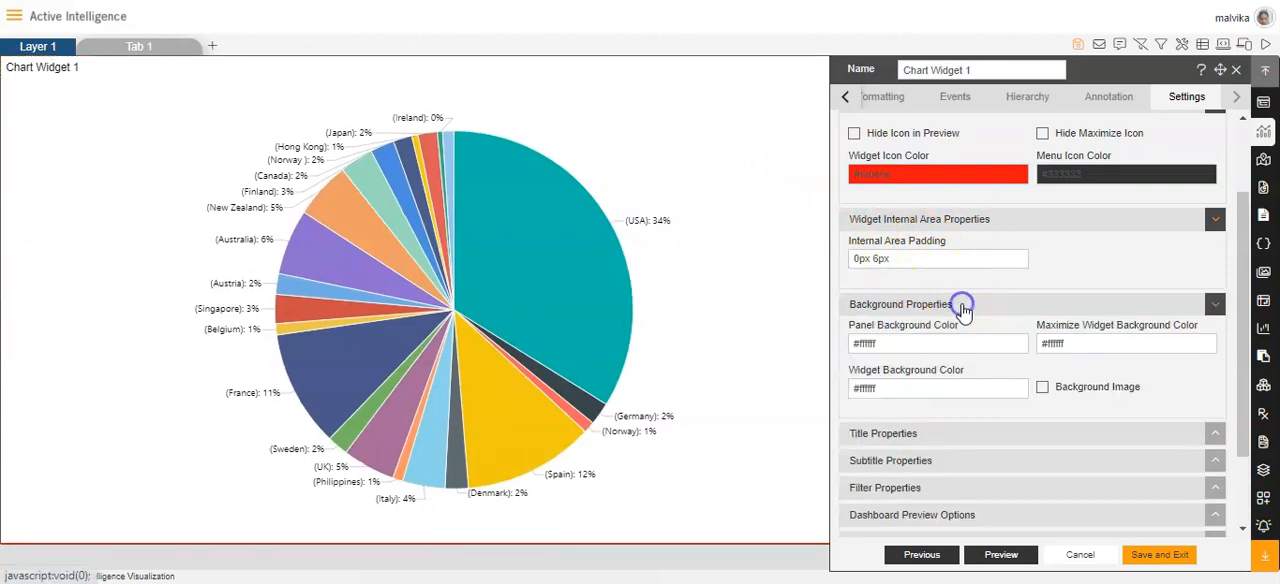
{"action": "scroll", "coordinate": [909, 277], "scroll_direction": "down", "scroll_amount": 1}
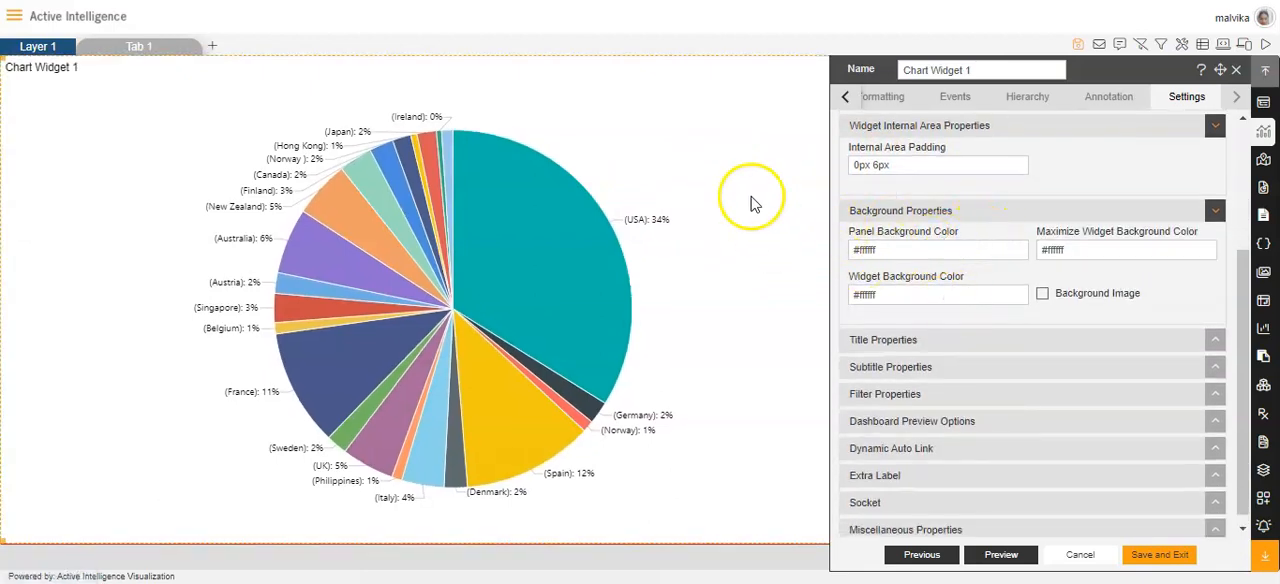
{"action": "left_click", "coordinate": [909, 249]}
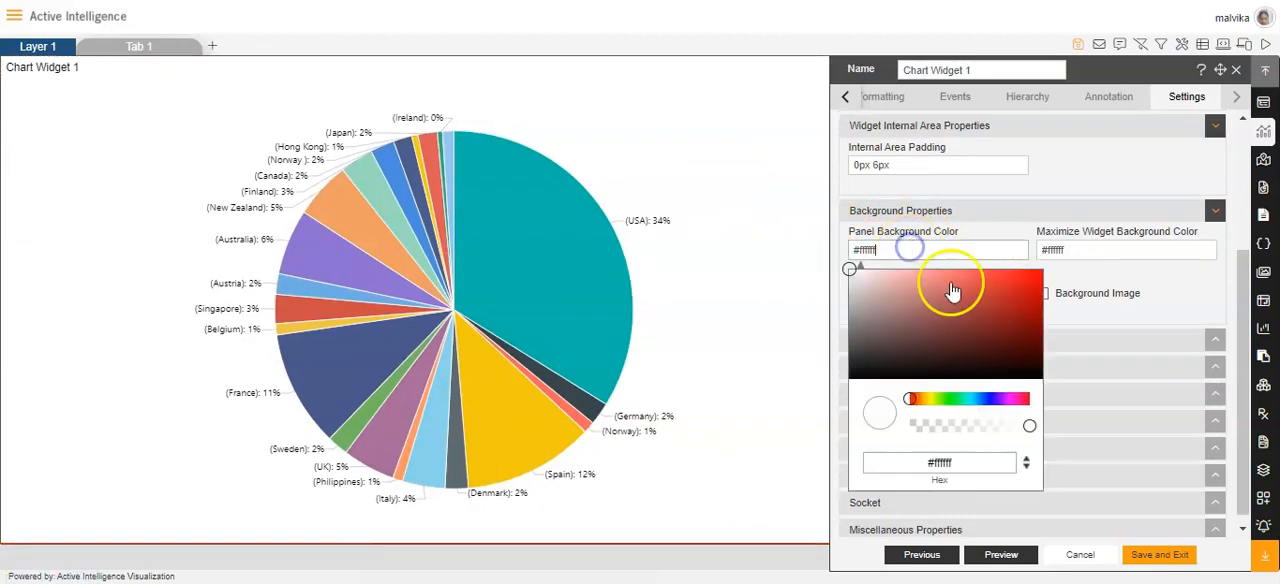
{"action": "left_click", "coordinate": [1032, 272]}
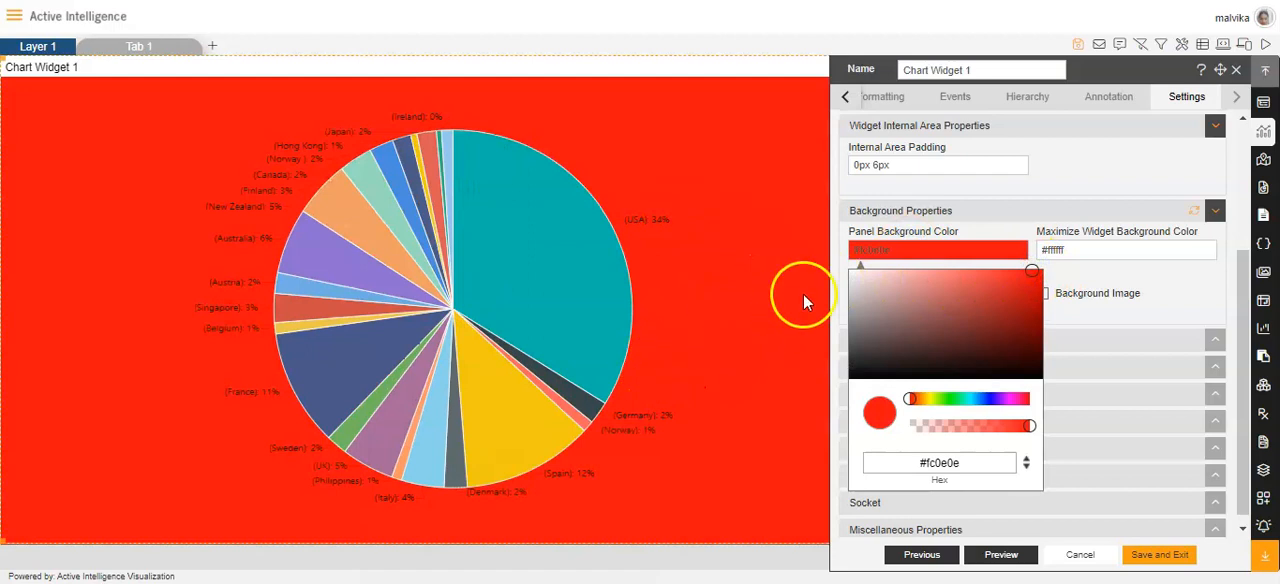
{"action": "left_click", "coordinate": [1111, 245]}
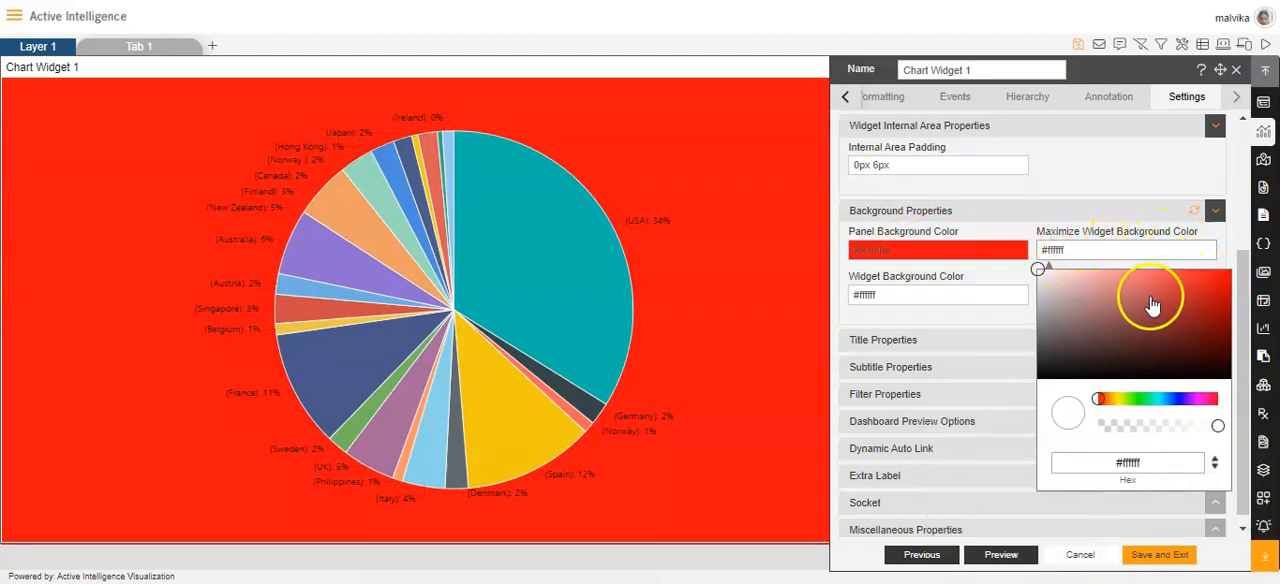
{"action": "left_click", "coordinate": [1225, 273]}
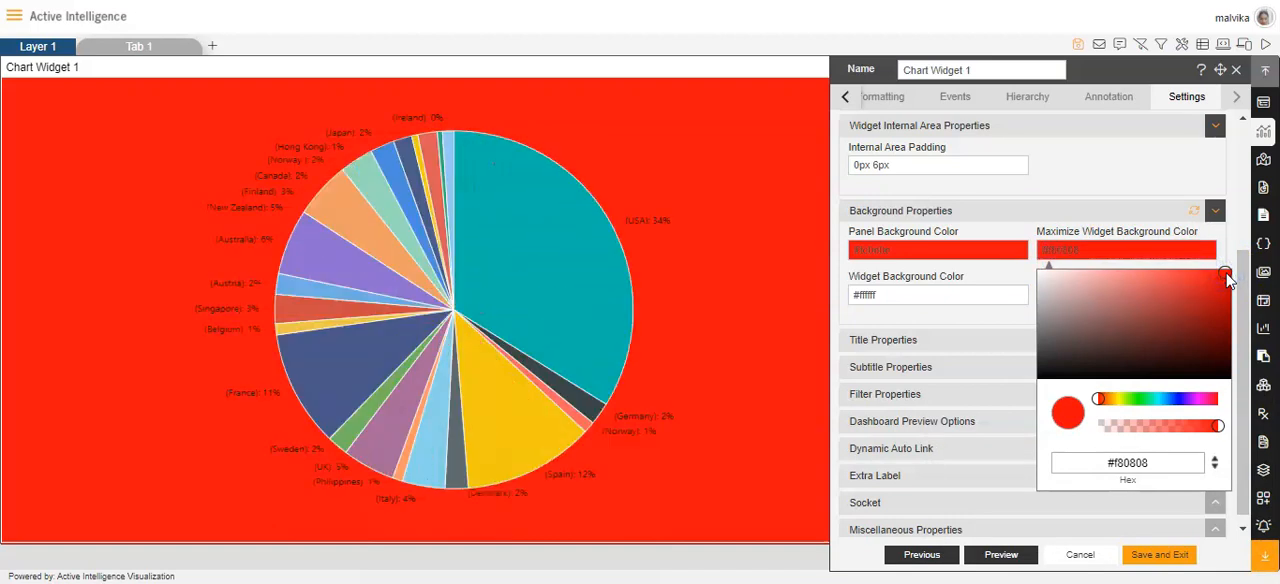
Set the widget background color to grayish brown #685959 and enable the Background Image option.
{"action": "left_click", "coordinate": [937, 296]}
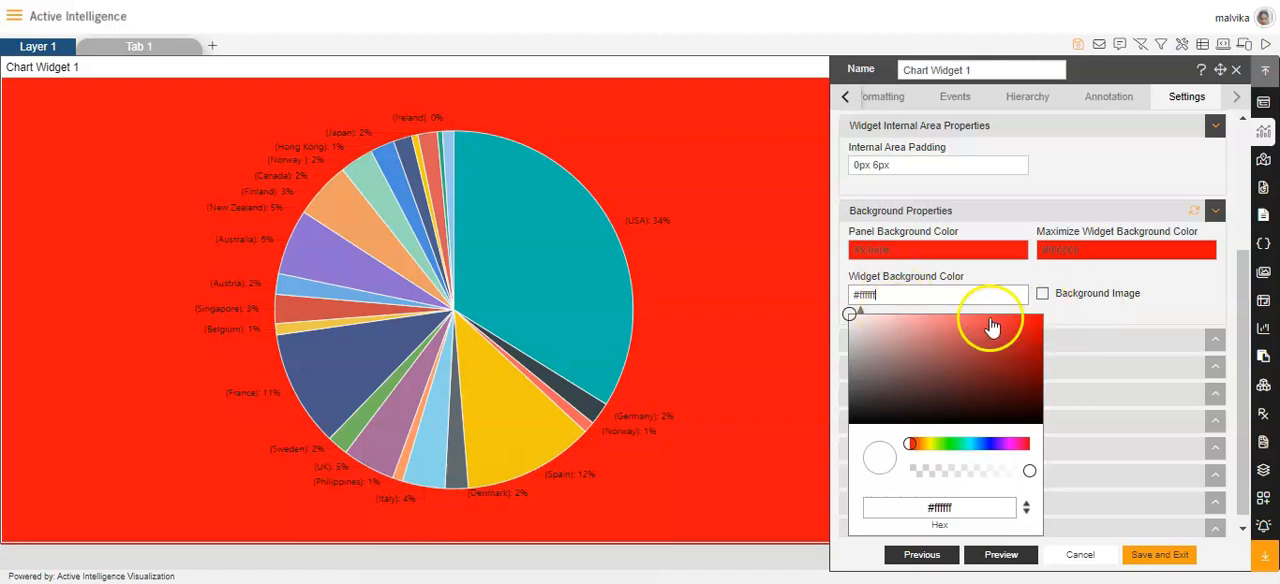
{"action": "left_click", "coordinate": [1084, 308]}
{"action": "left_click", "coordinate": [909, 294]}
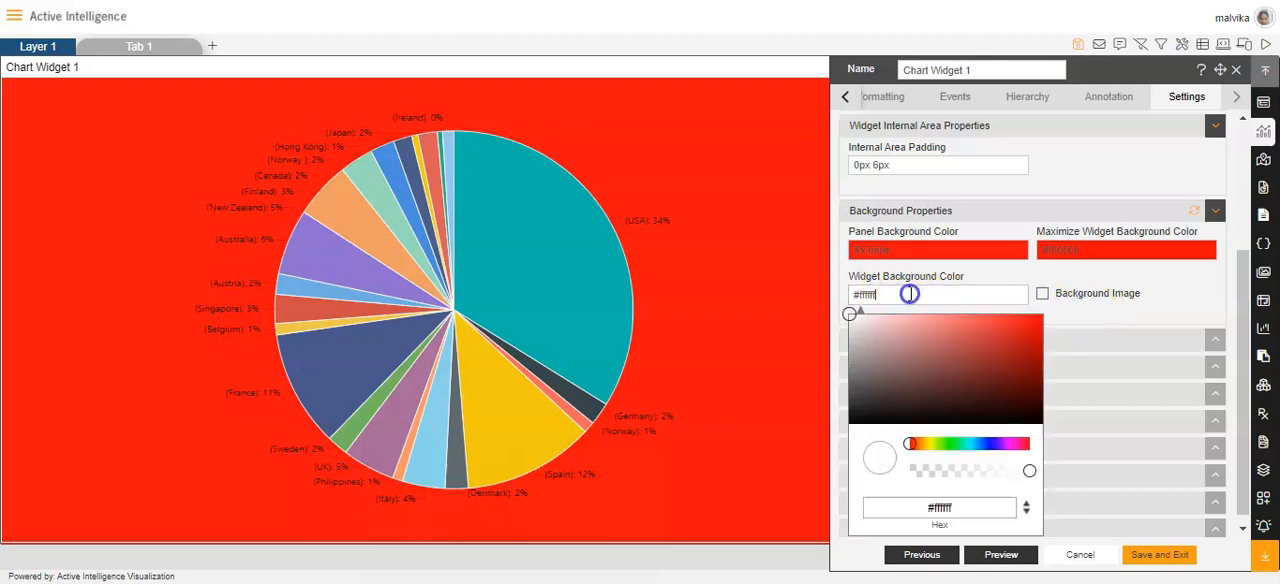
{"action": "left_click", "coordinate": [876, 379]}
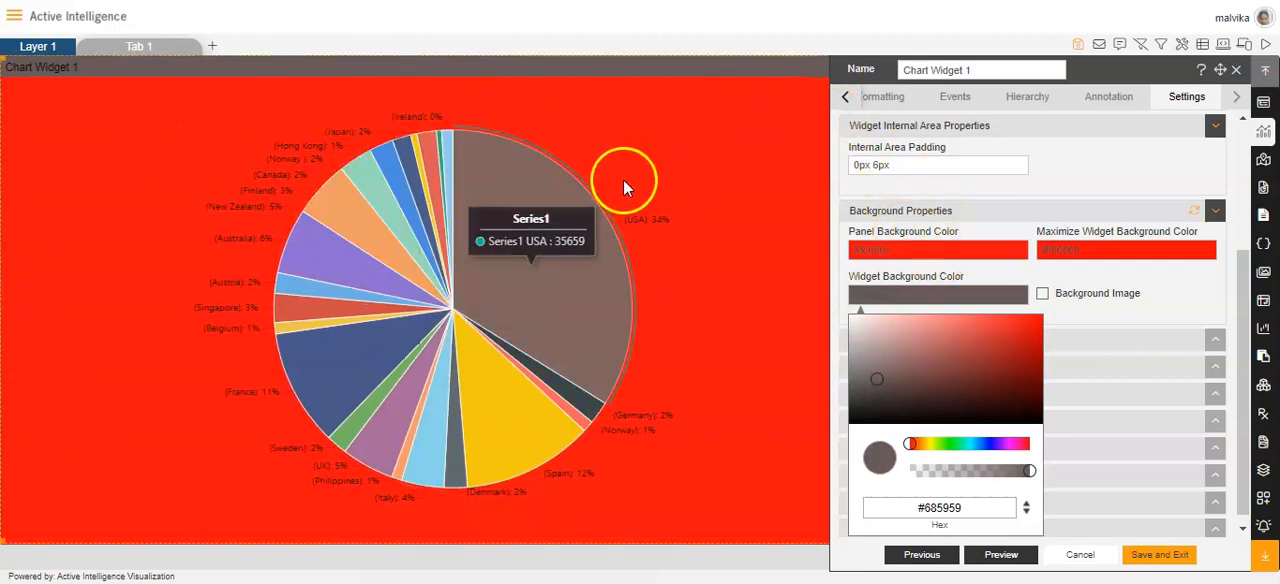
{"action": "left_click", "coordinate": [1043, 294]}
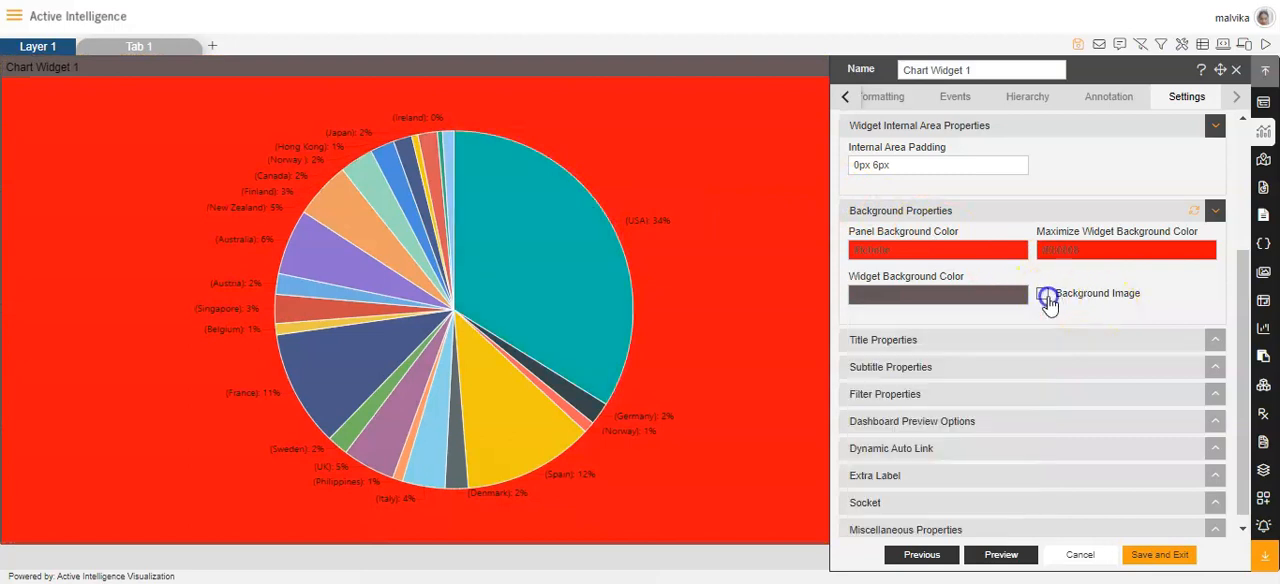
{"action": "scroll", "coordinate": [1080, 306], "scroll_direction": "down", "scroll_amount": 1}
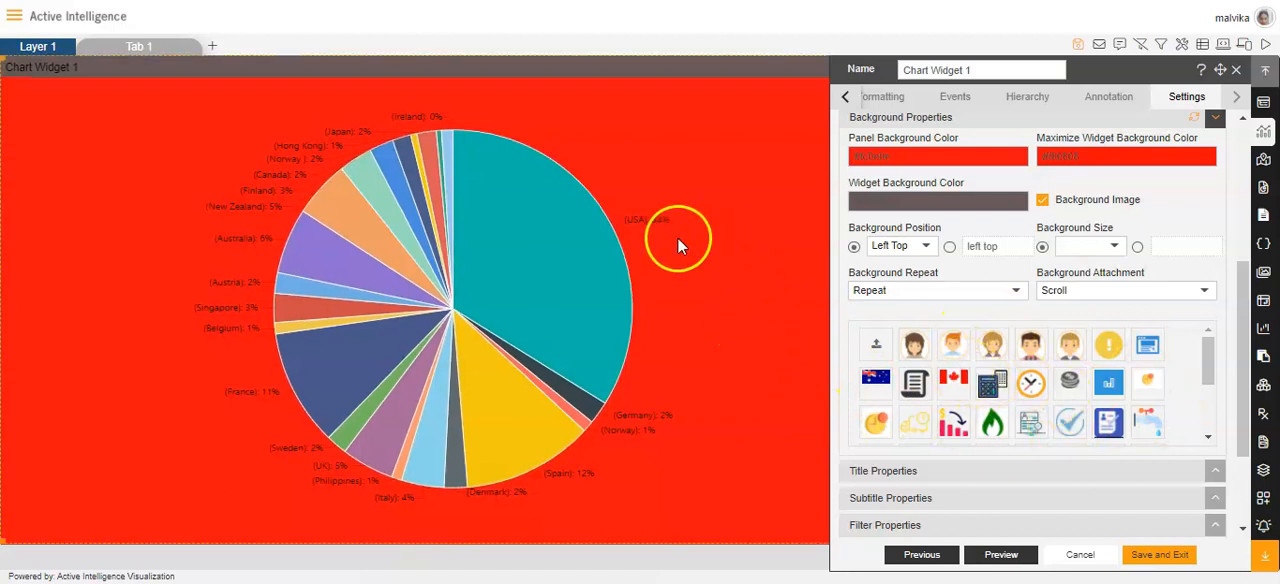
Switch Show Title off and on again in the title properties and set the title position to Right.
{"action": "left_click", "coordinate": [905, 471]}
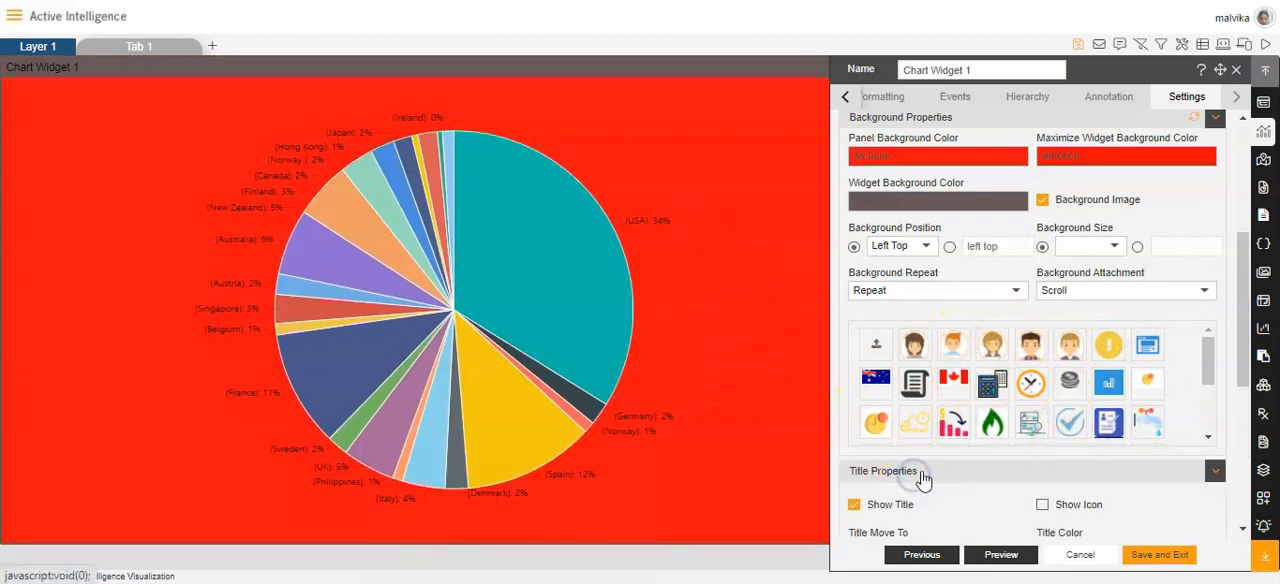
{"action": "left_click", "coordinate": [855, 224]}
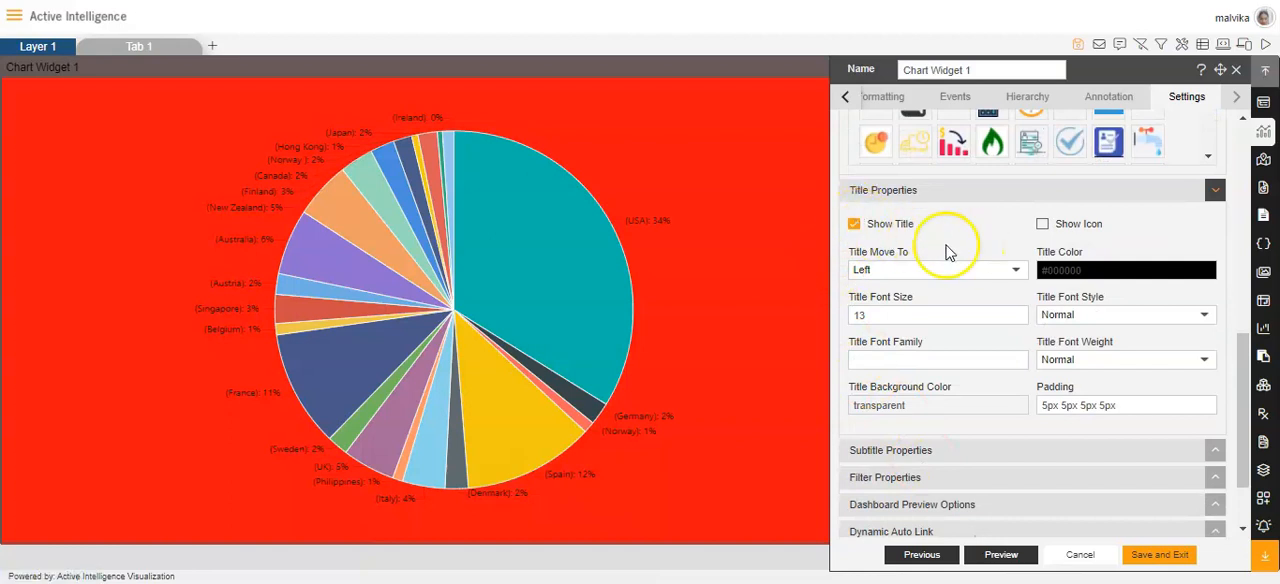
{"action": "left_click", "coordinate": [853, 228]}
{"action": "left_click", "coordinate": [849, 314]}
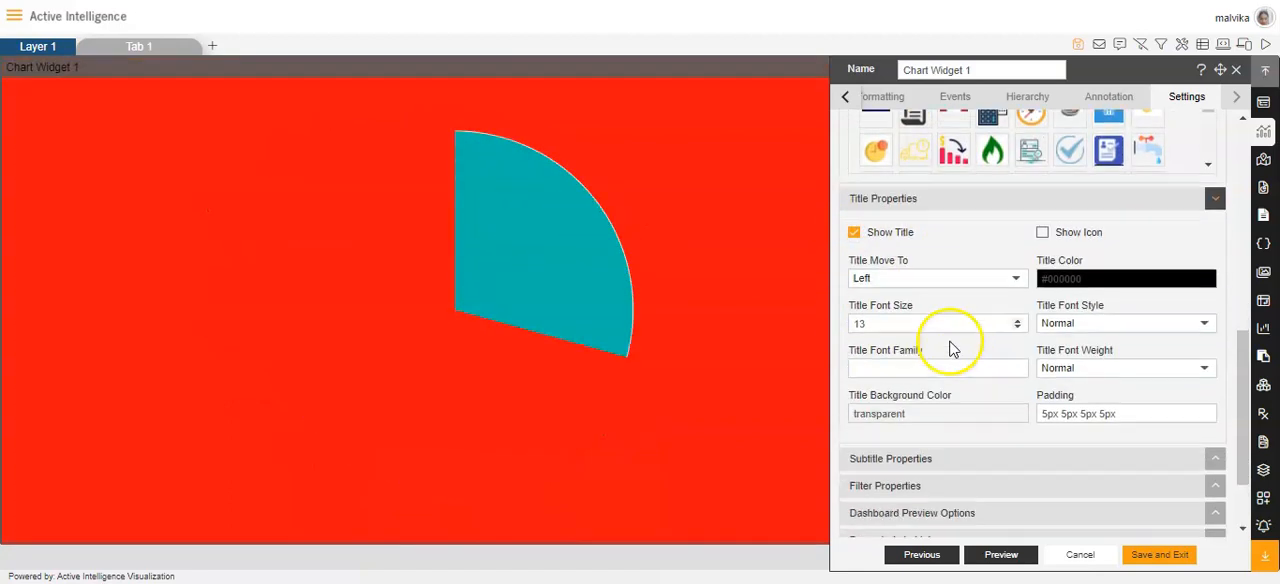
{"action": "left_click", "coordinate": [1018, 270]}
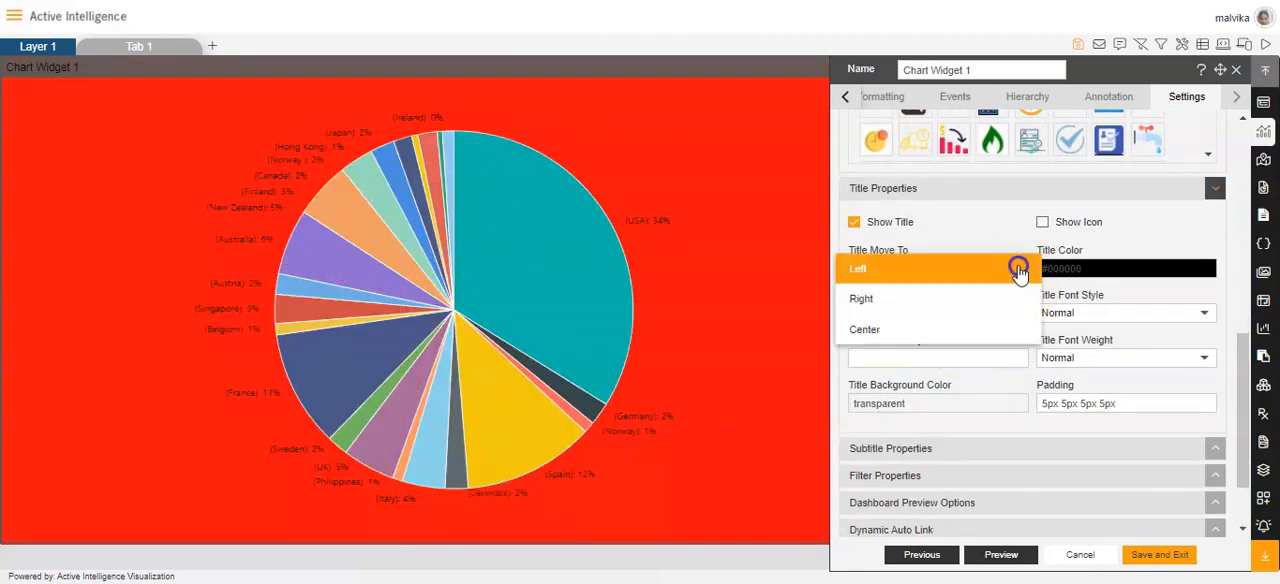
{"action": "left_click", "coordinate": [866, 300]}
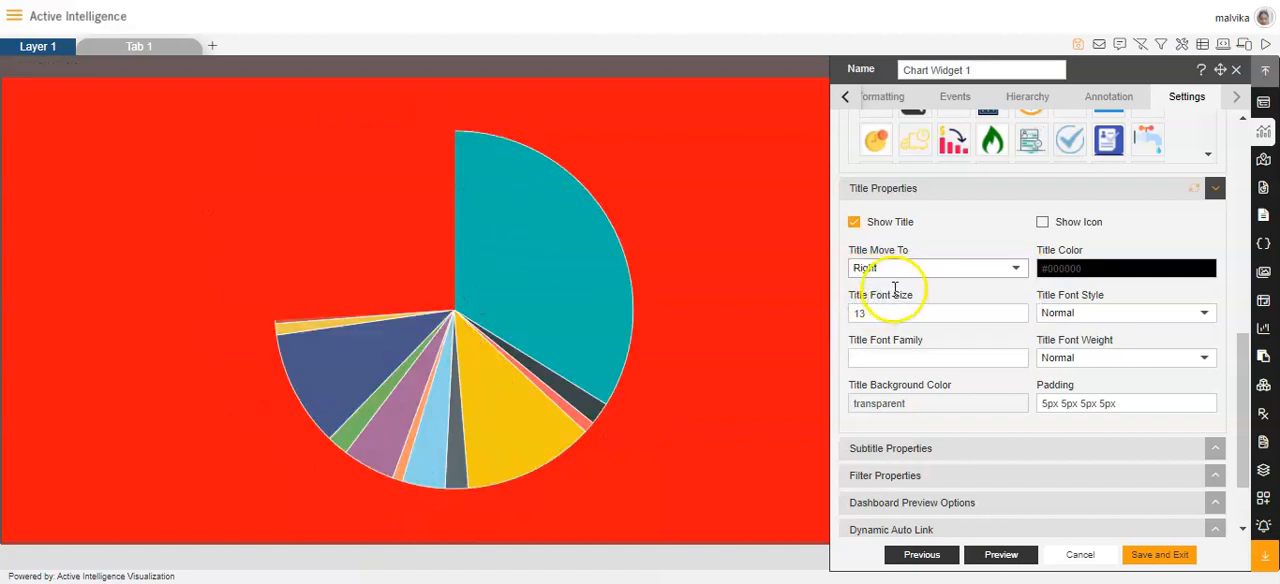
Set the widget title position to Center in the title properties.
{"action": "left_click", "coordinate": [983, 270]}
{"action": "left_click", "coordinate": [898, 302]}
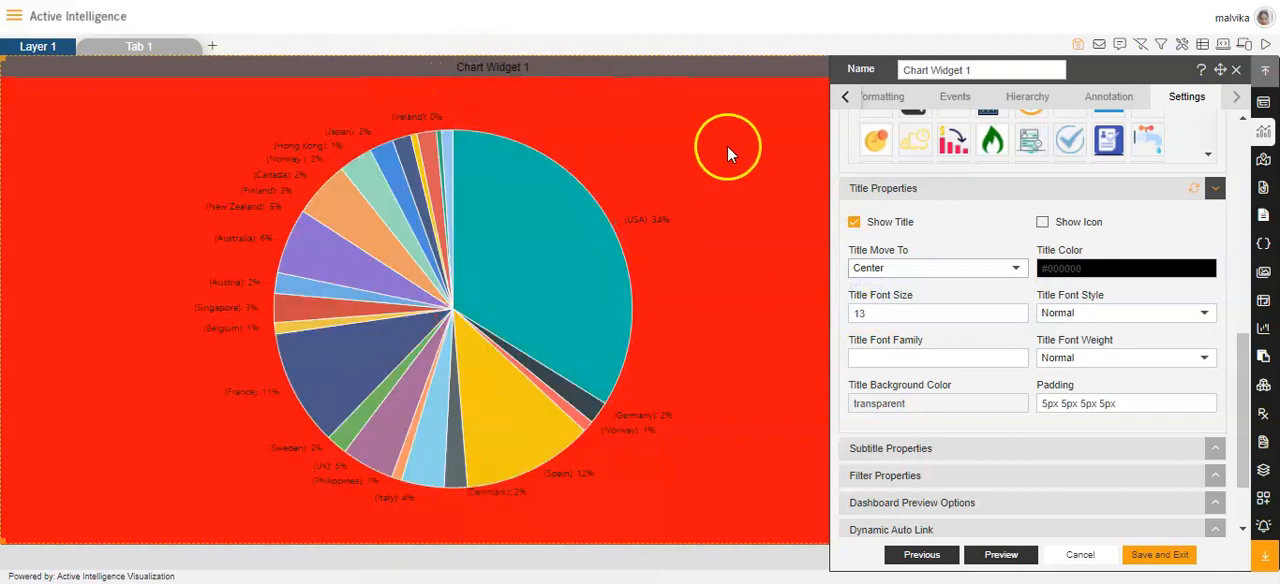
{"action": "scroll", "coordinate": [970, 303], "scroll_direction": "down", "scroll_amount": 2}
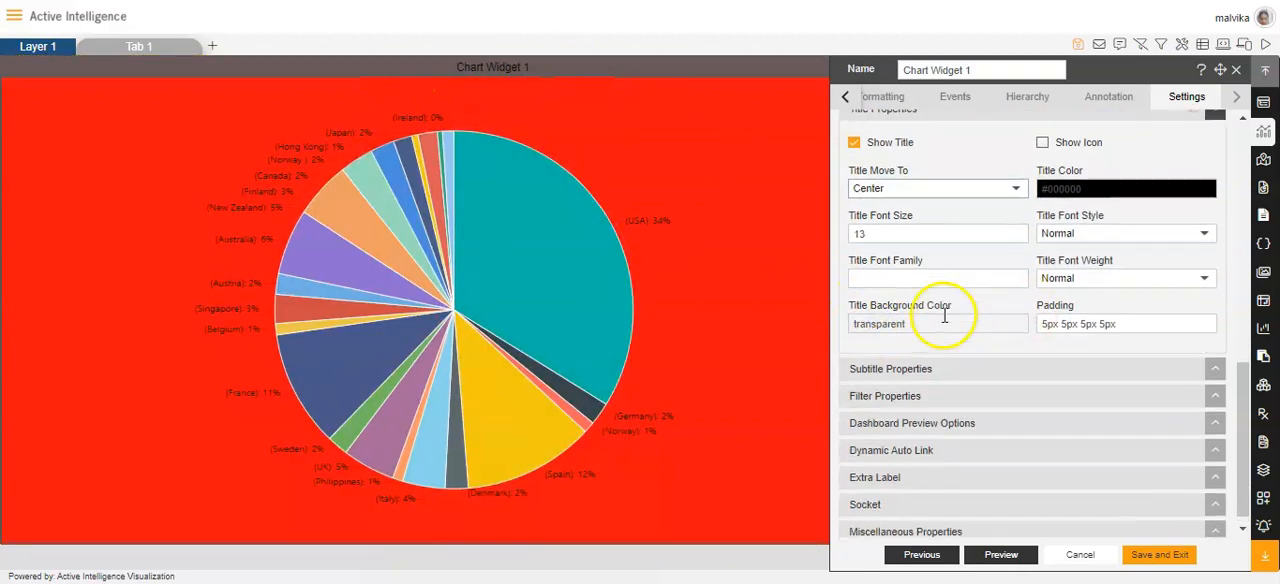
{"action": "scroll", "coordinate": [950, 316], "scroll_direction": "up", "scroll_amount": 2}
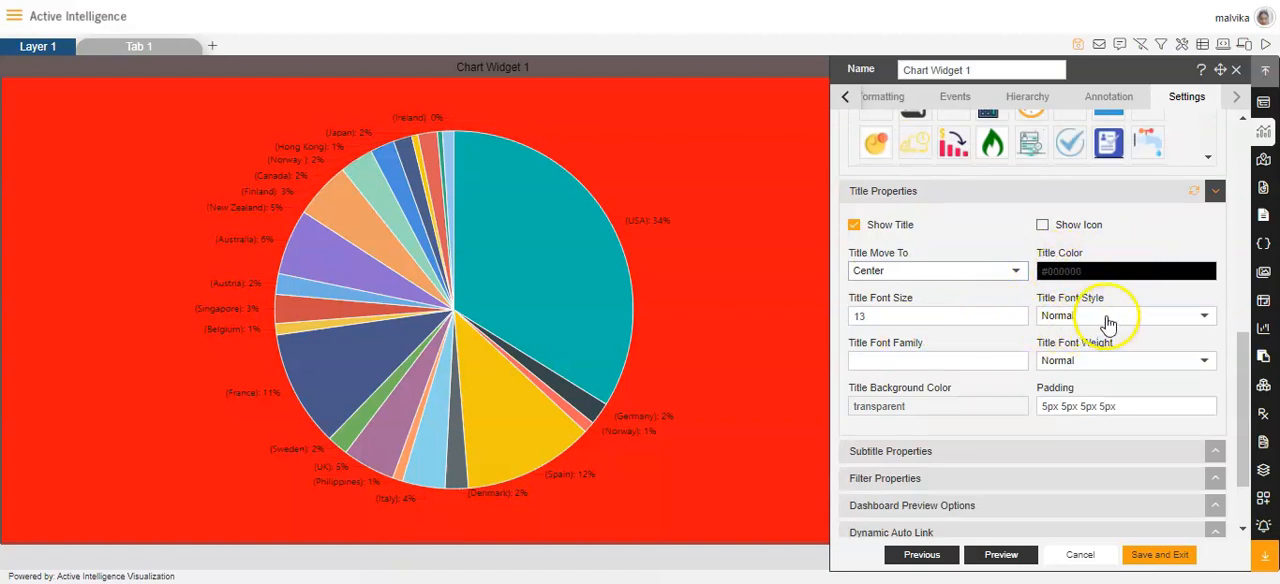
Set the title font family to Arial.
{"action": "scroll", "coordinate": [963, 364], "scroll_direction": "down", "scroll_amount": 1}
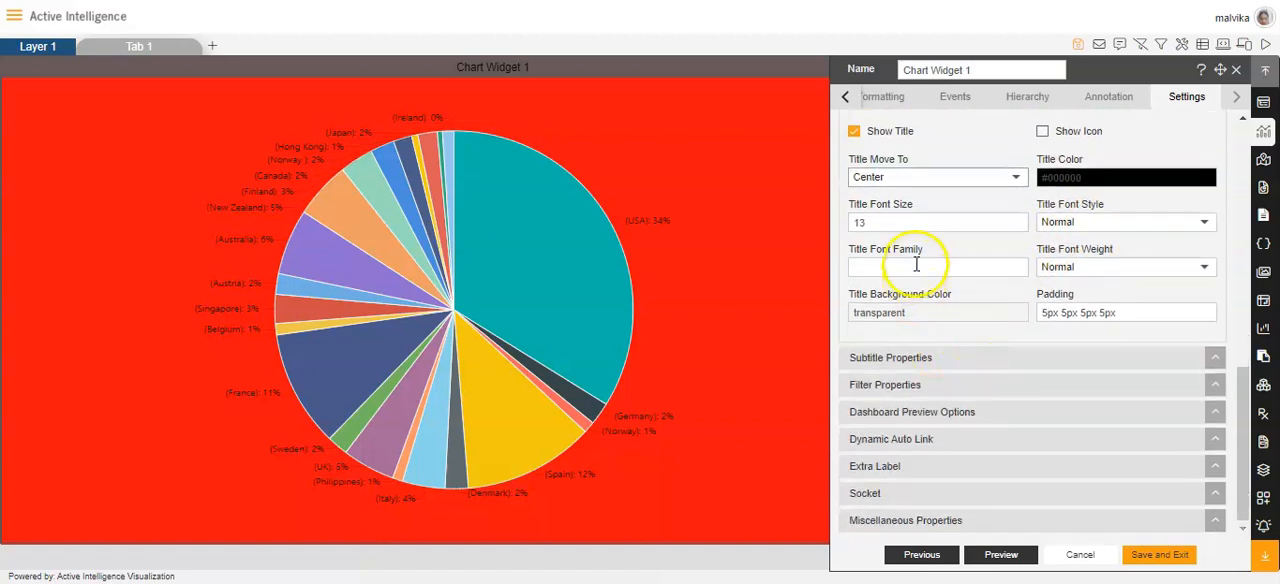
{"action": "key", "text": "Caps_Lock"}
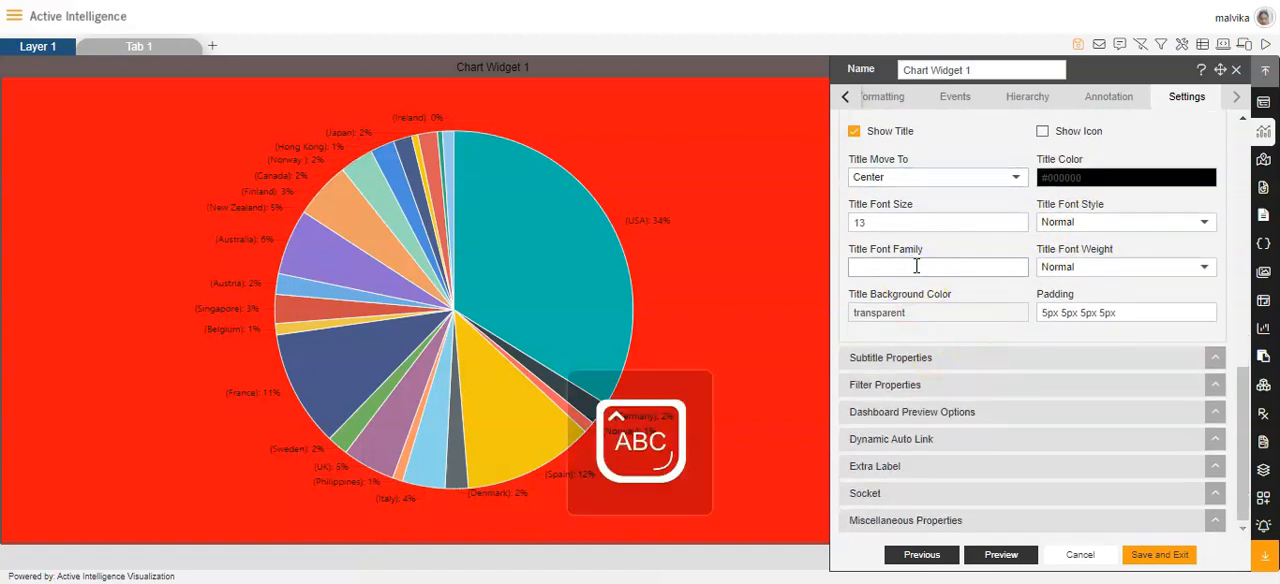
{"action": "type", "text": "A"}
{"action": "key", "text": "Caps_Lock"}
{"action": "type", "text": "rial"}
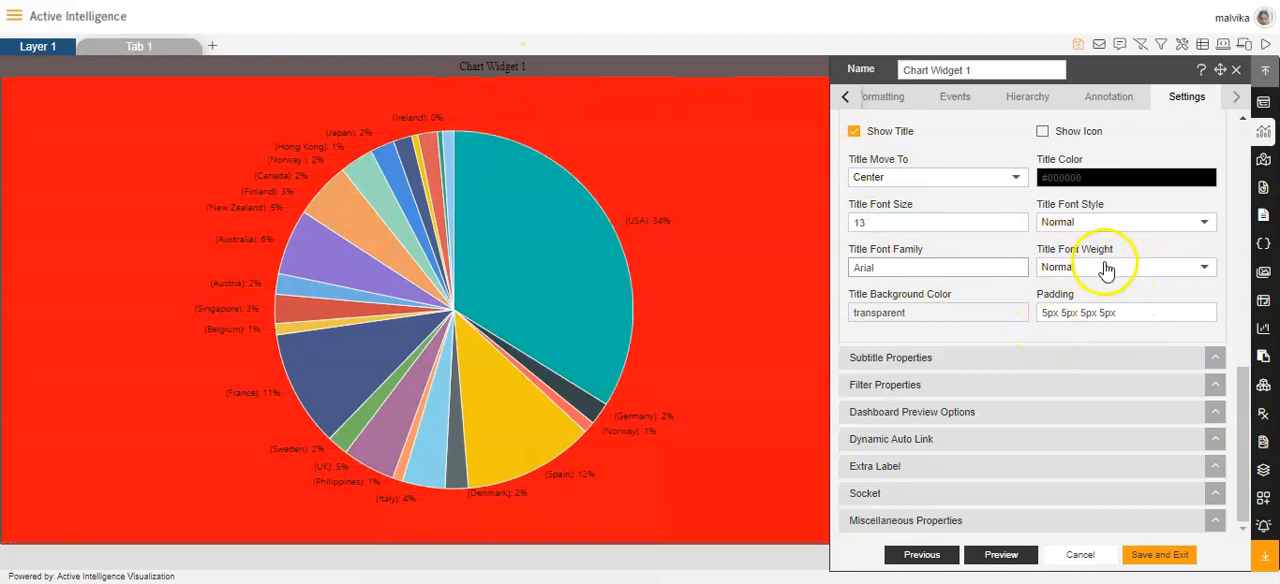
Examine the title background color picker and the title padding setting without changing either.
{"action": "left_click", "coordinate": [921, 314]}
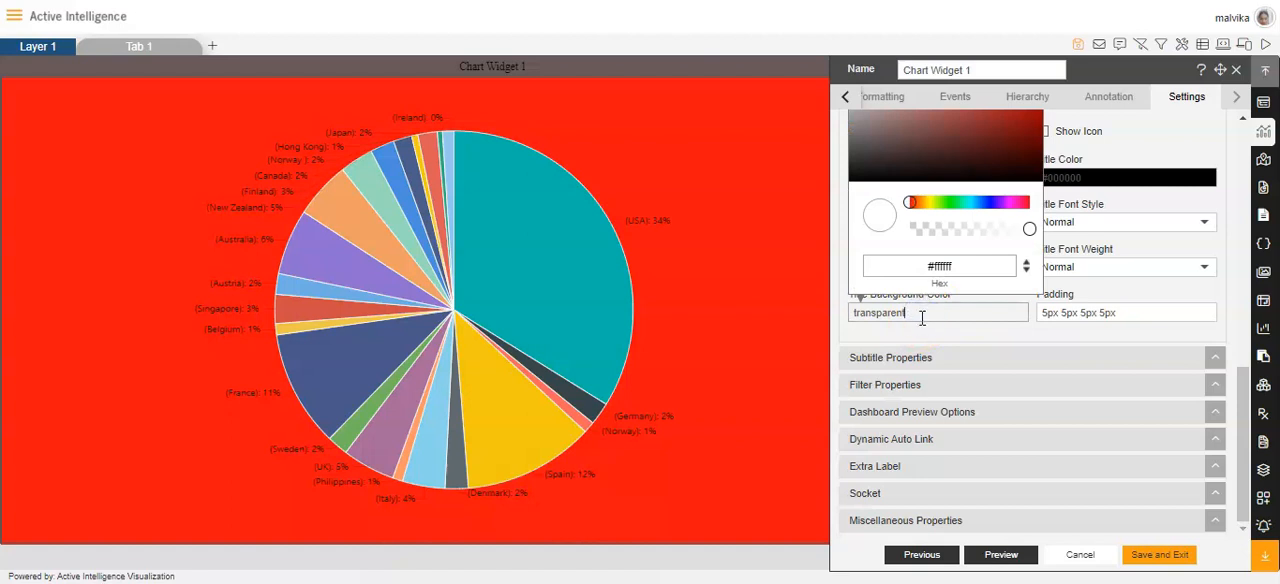
{"action": "left_click", "coordinate": [1127, 314]}
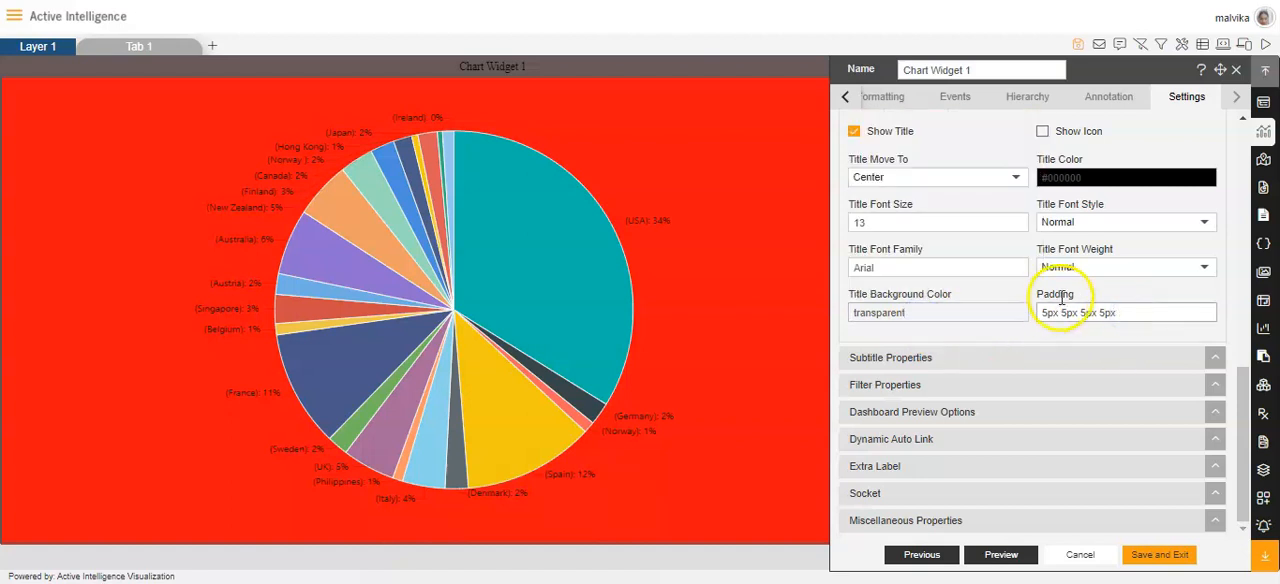
{"action": "left_click", "coordinate": [739, 123]}
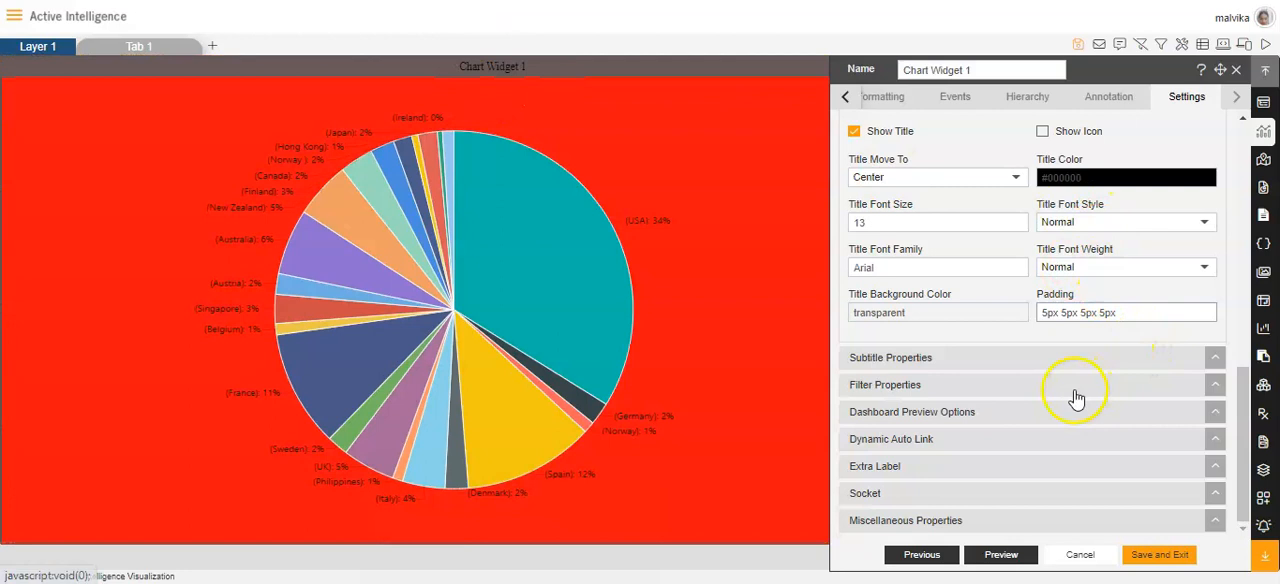
Enable the Subtitle option in the subtitle properties and review its text, font, position and color settings.
{"action": "left_click", "coordinate": [920, 362]}
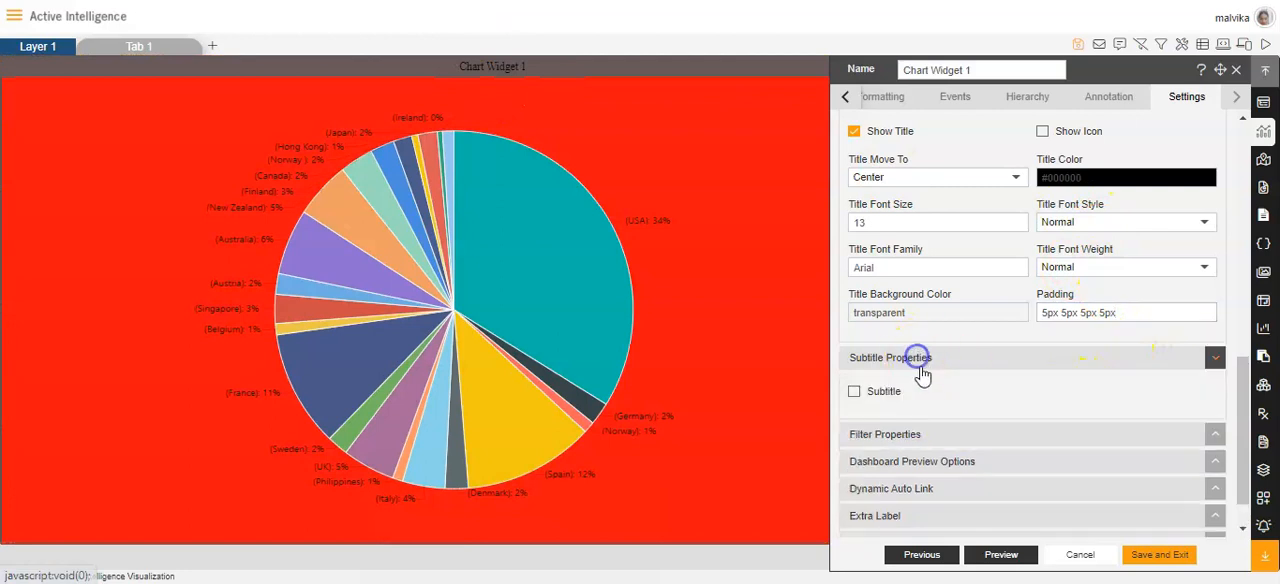
{"action": "left_click", "coordinate": [853, 344]}
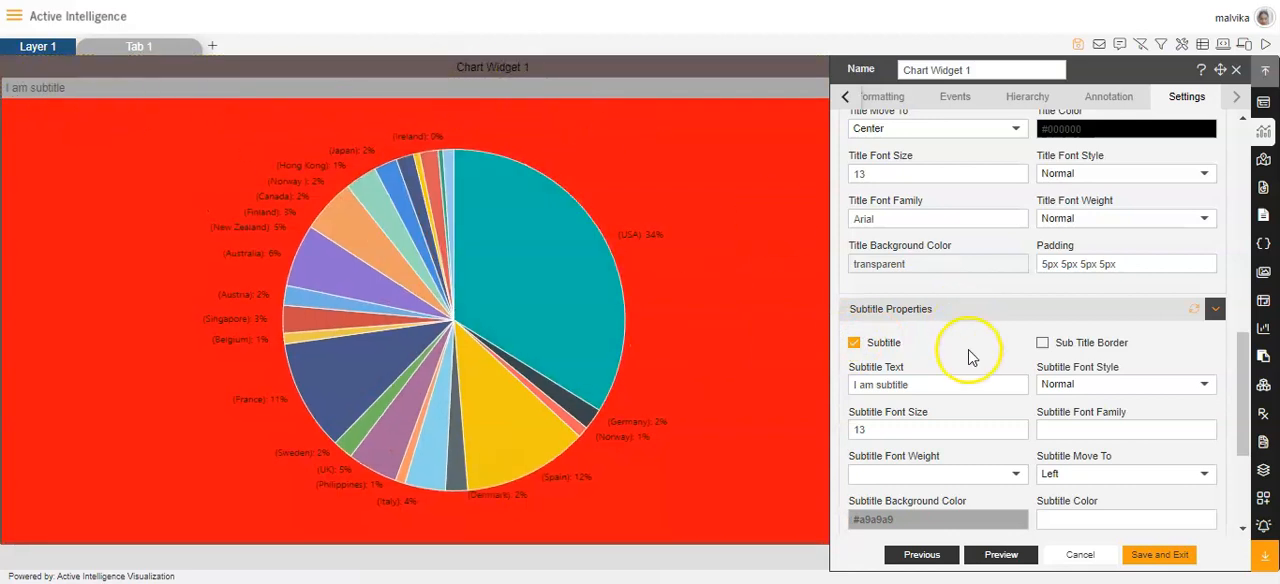
{"action": "scroll", "coordinate": [968, 357], "scroll_direction": "down", "scroll_amount": 2}
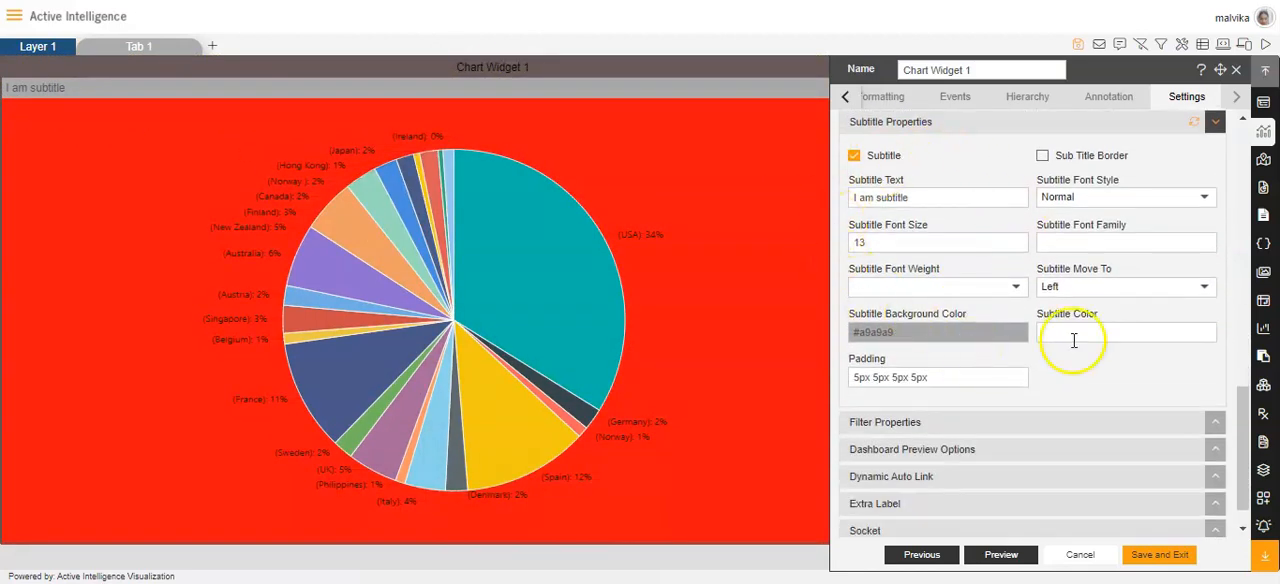
{"action": "scroll", "coordinate": [1040, 338], "scroll_direction": "down", "scroll_amount": 1}
Show the filter properties and switch Show Filter Value on and off again.
{"action": "left_click", "coordinate": [908, 390]}
{"action": "scroll", "coordinate": [868, 400], "scroll_direction": "down", "scroll_amount": 2}
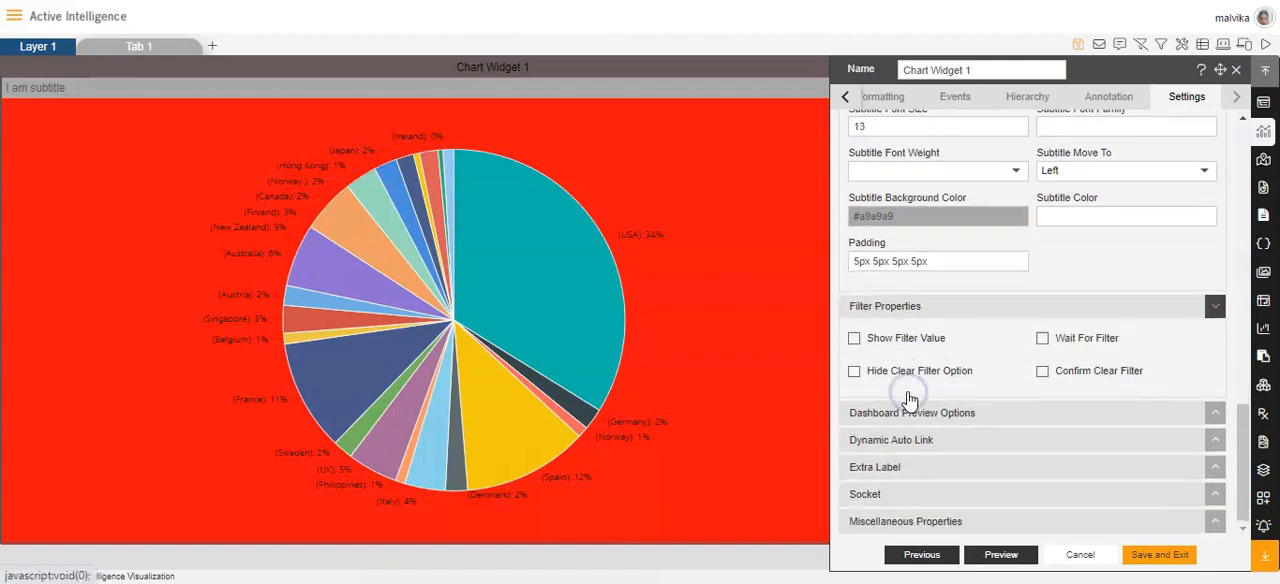
{"action": "left_click", "coordinate": [854, 339]}
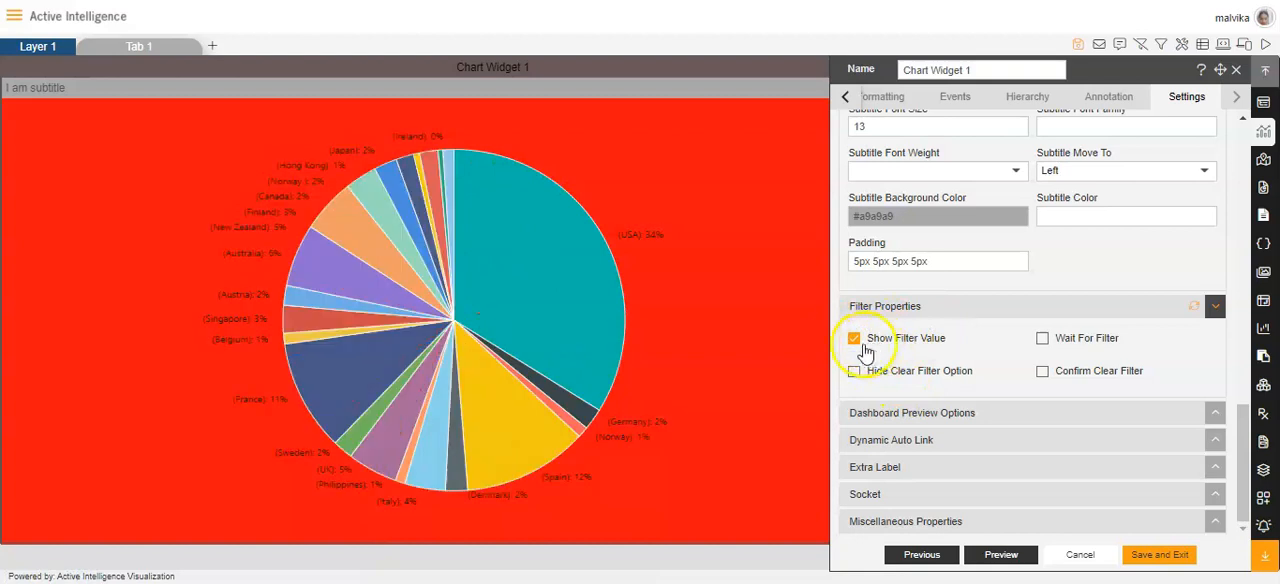
{"action": "left_click", "coordinate": [854, 339]}
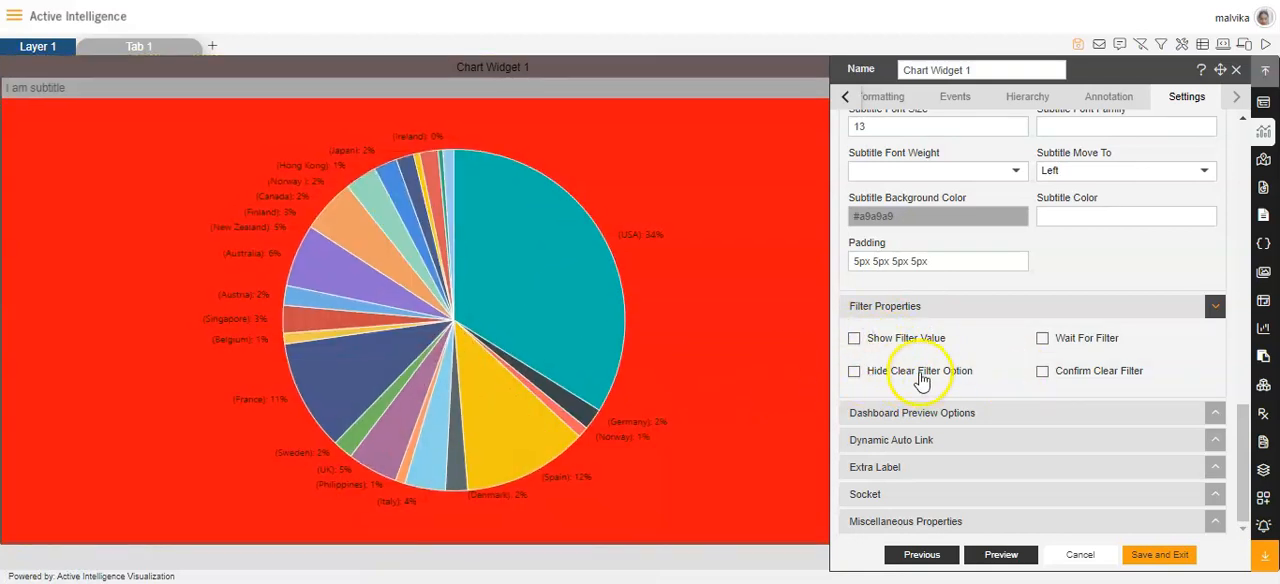
Show the dashboard preview options and the dynamic auto link settings of the chart widget.
{"action": "left_click", "coordinate": [930, 413]}
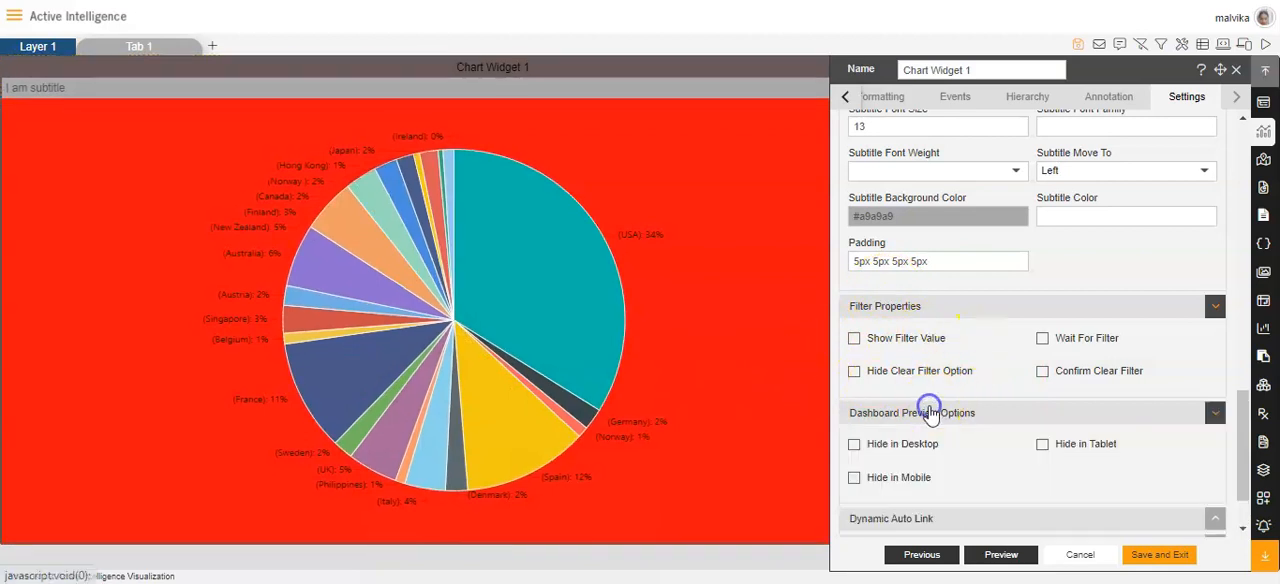
{"action": "scroll", "coordinate": [910, 390], "scroll_direction": "down", "scroll_amount": 1}
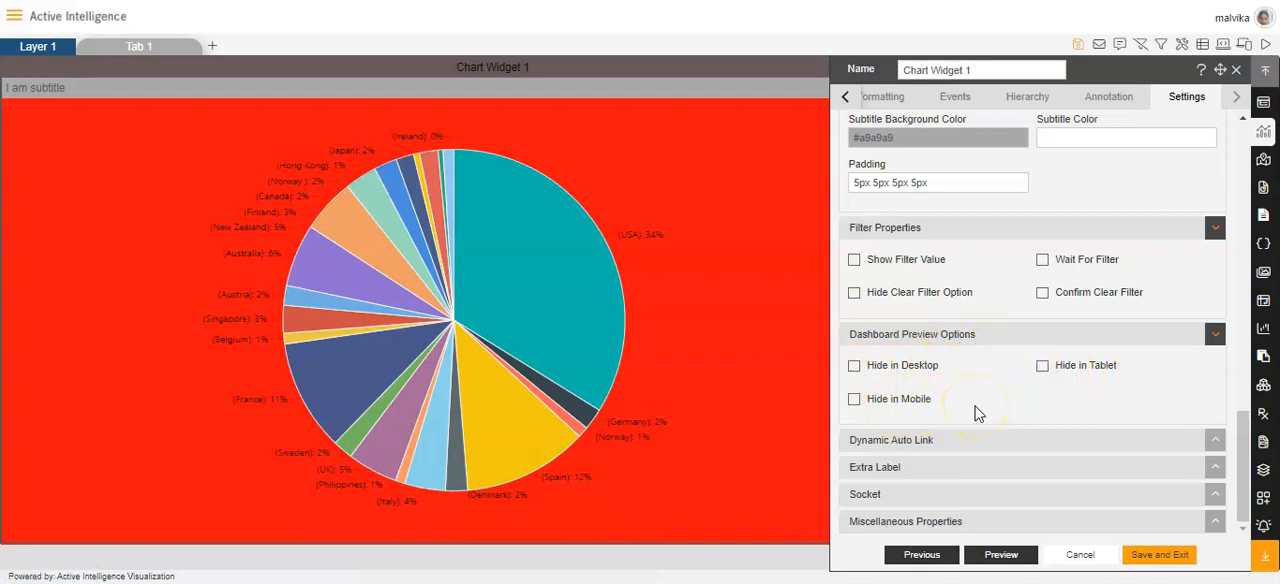
{"action": "left_click", "coordinate": [921, 438]}
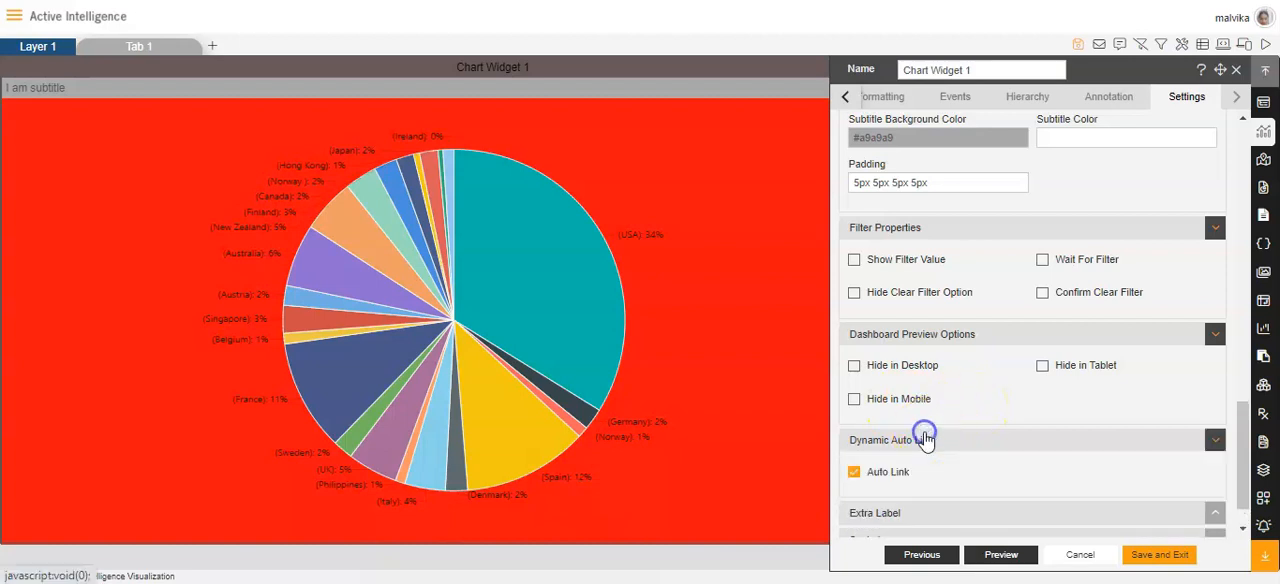
Expand the extra label settings and enable the Extra Label option for the chart widget.
{"action": "left_click", "coordinate": [887, 468]}
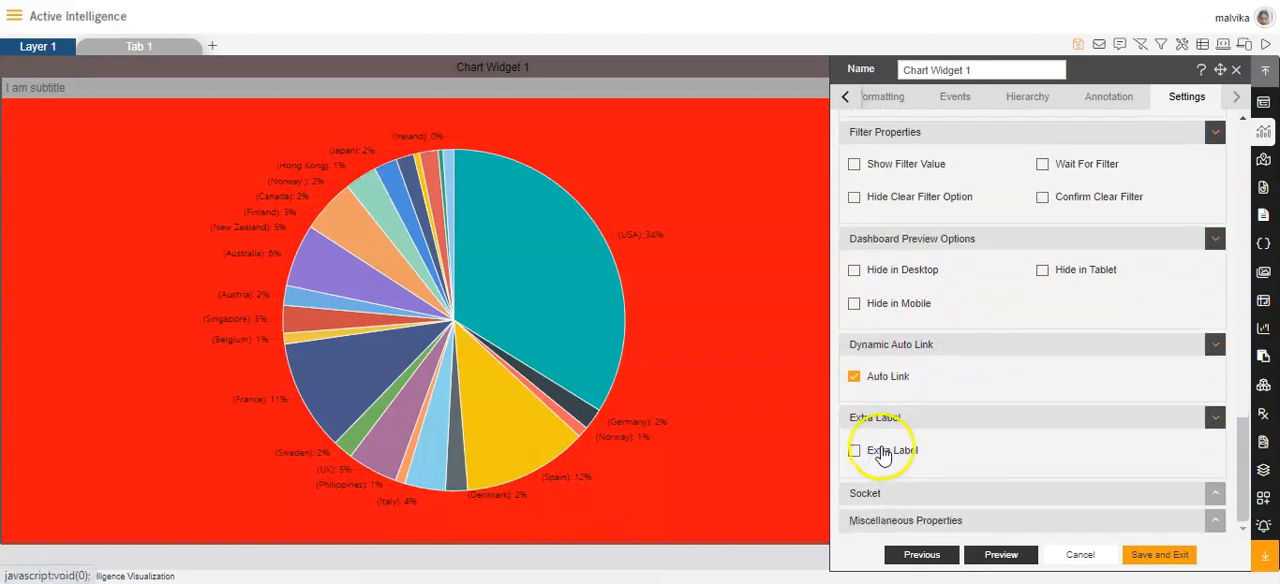
{"action": "left_click", "coordinate": [853, 453]}
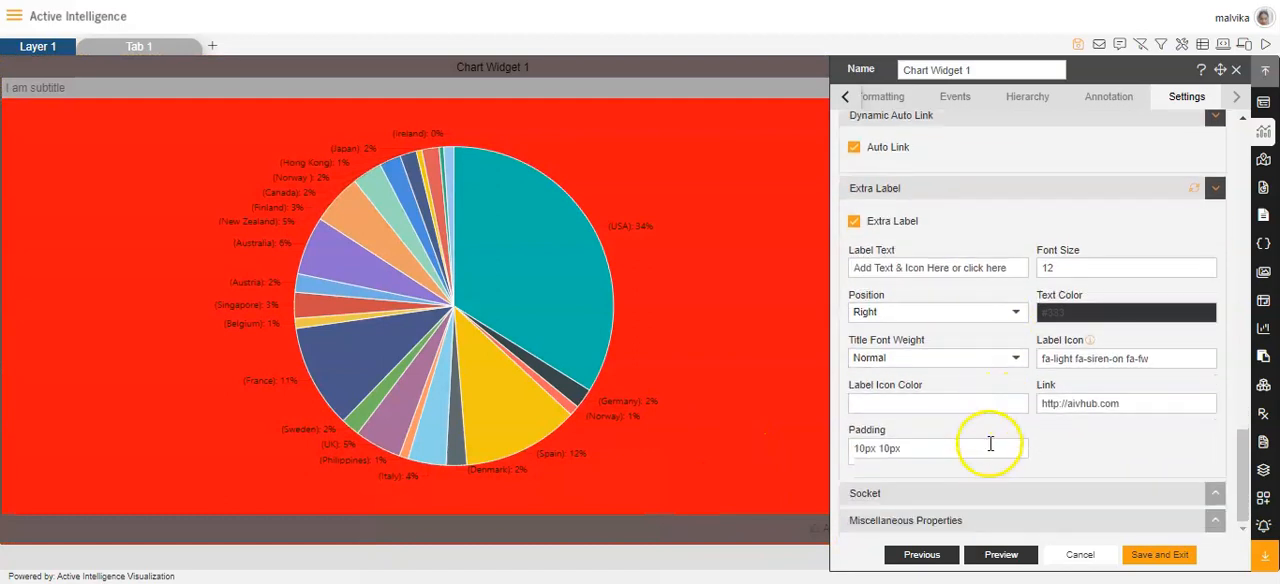
Show the socket and miscellaneous properties, and save the chart widget's settings and exit.
{"action": "left_click", "coordinate": [893, 492]}
{"action": "scroll", "coordinate": [912, 487], "scroll_direction": "down", "scroll_amount": 1}
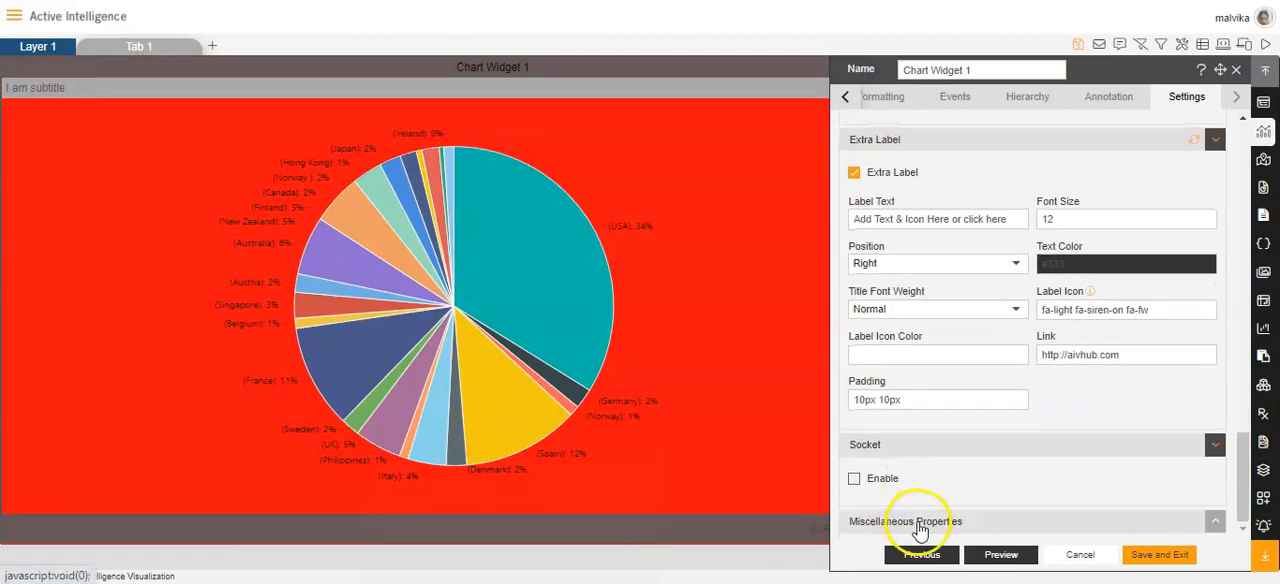
{"action": "left_click", "coordinate": [922, 521]}
{"action": "scroll", "coordinate": [950, 495], "scroll_direction": "down", "scroll_amount": 1}
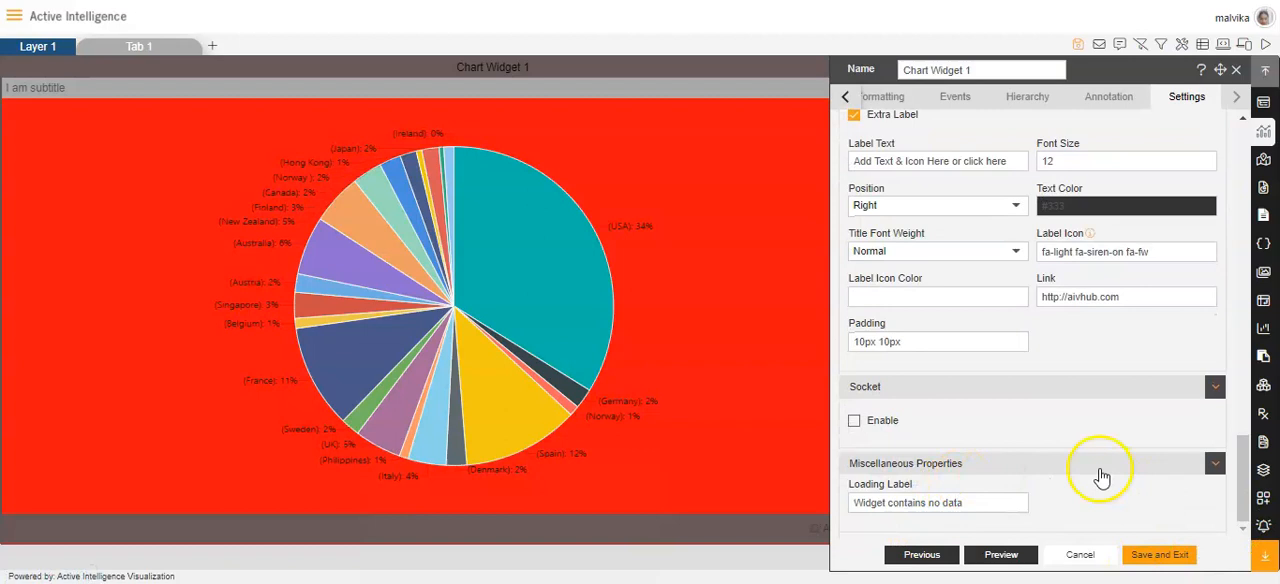
{"action": "scroll", "coordinate": [1103, 474], "scroll_direction": "up", "scroll_amount": 20}
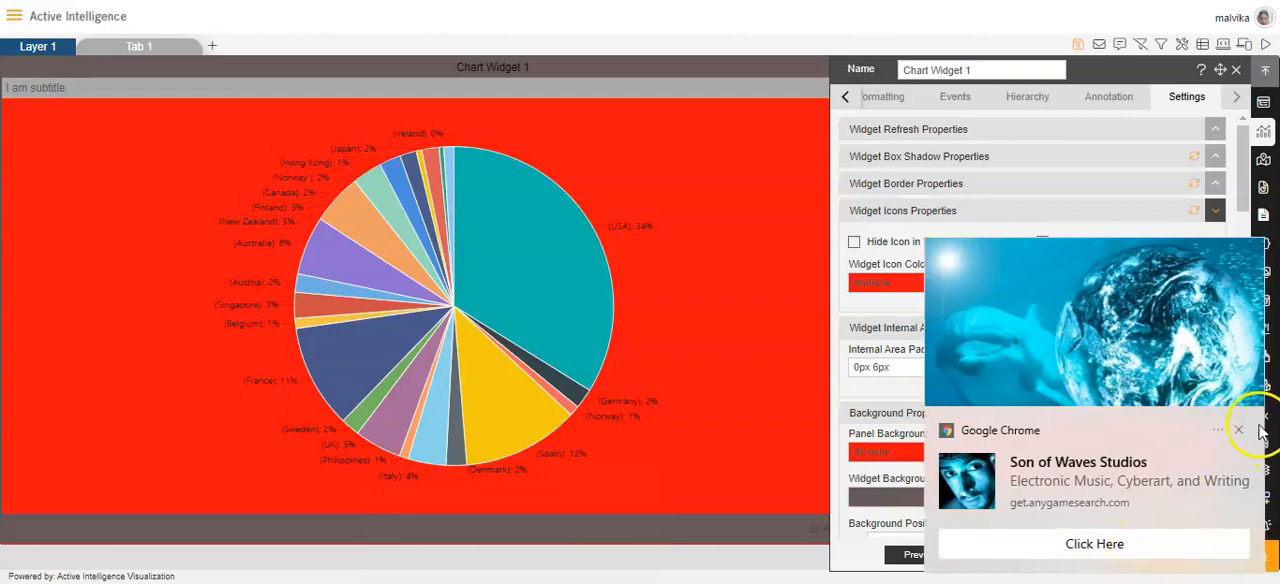
{"action": "left_click", "coordinate": [1160, 551]}
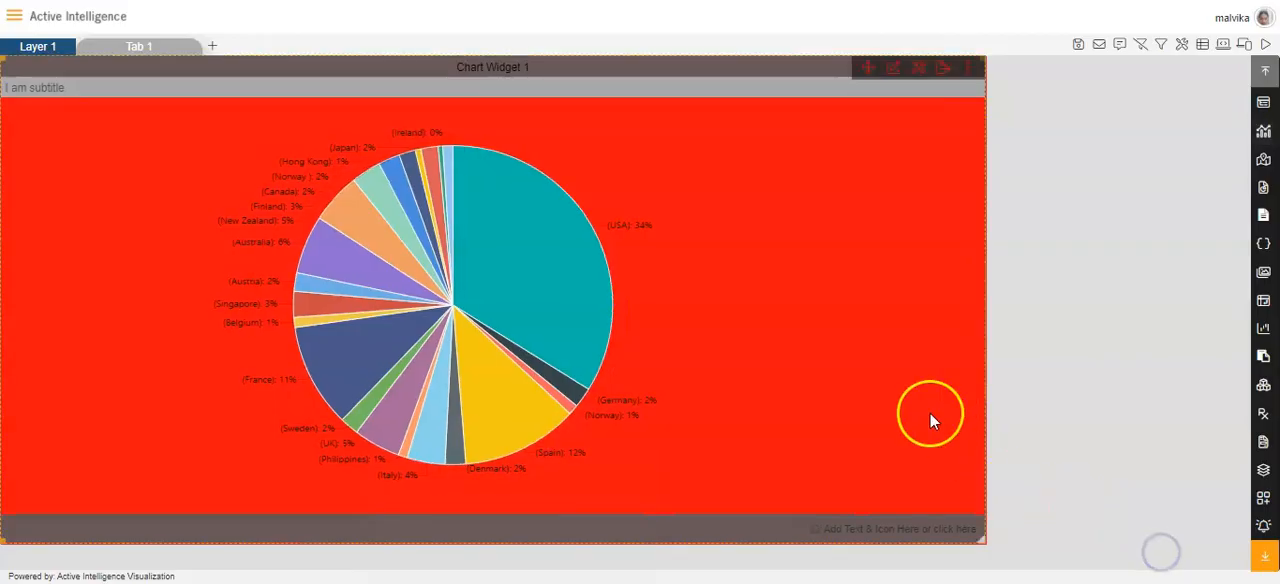